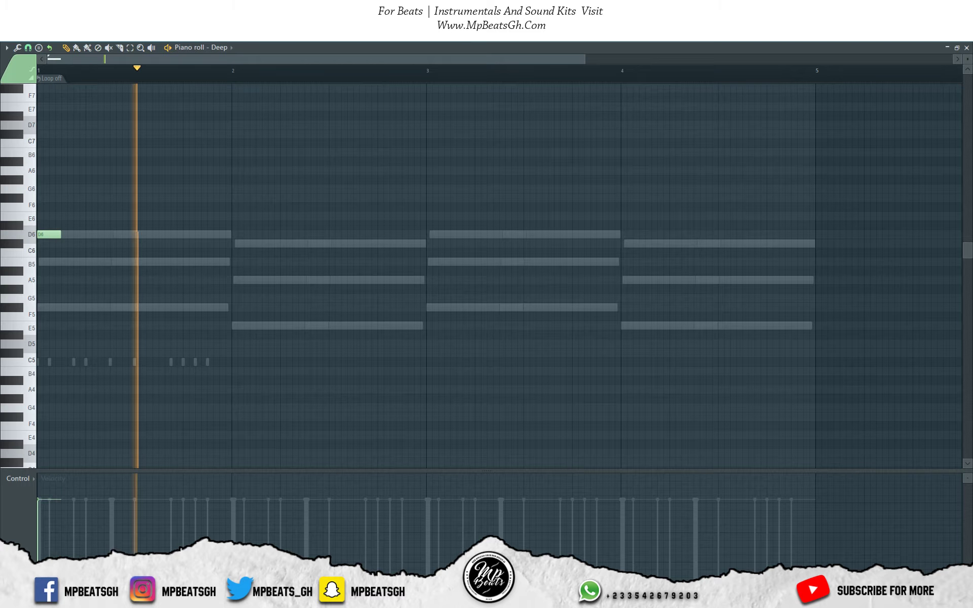
# Step: Add a second D6 note late in bar 1 and two C#6 notes at the matching positions in bar 2
pyautogui.press('space')
pyautogui.click(137, 235)
pyautogui.press('space')
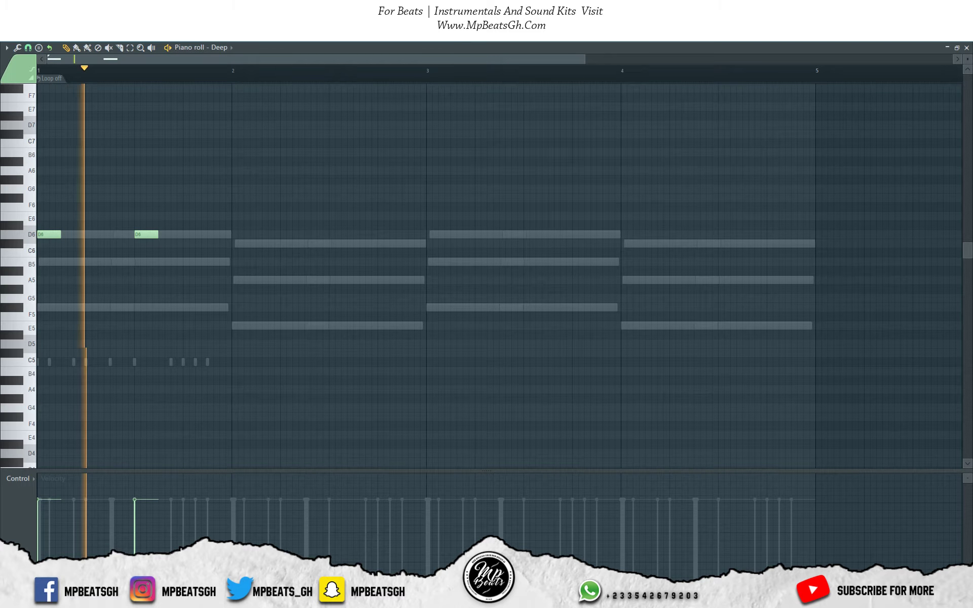
pyautogui.click(235, 244)
pyautogui.press('space')
pyautogui.press('space')
pyautogui.rightClick(142, 235)
pyautogui.click(163, 235)
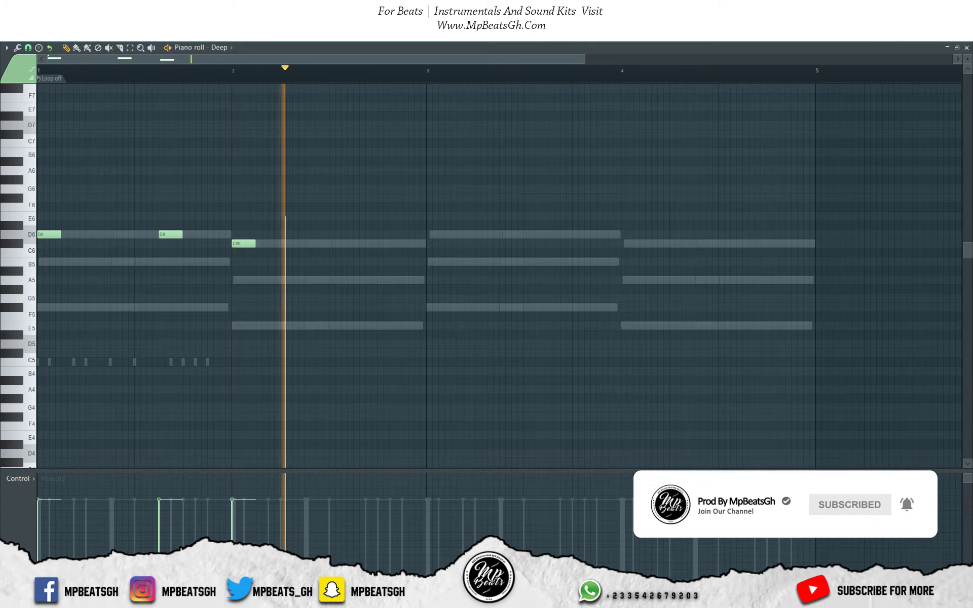
pyautogui.click(358, 243)
pyautogui.press('space')
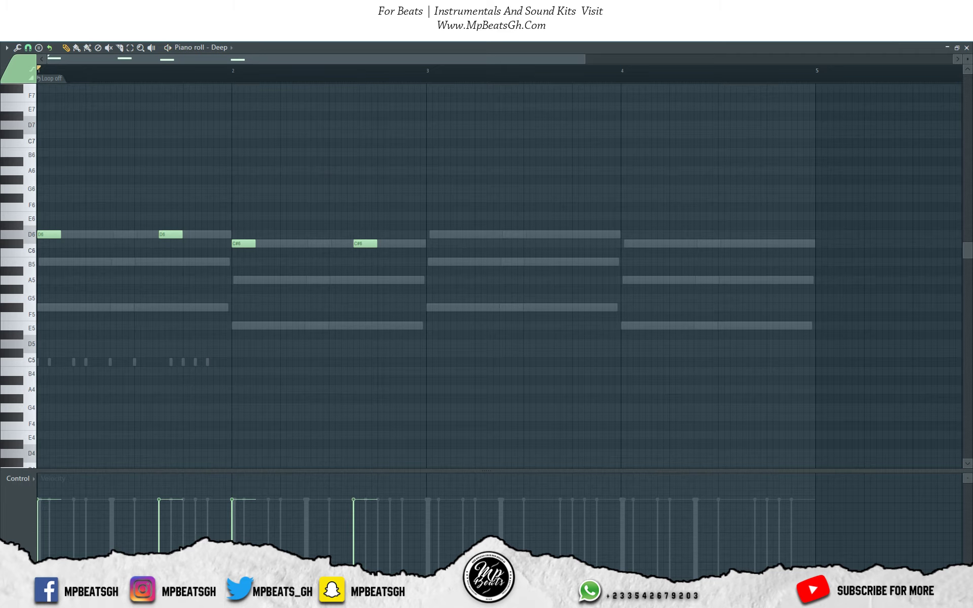
# Step: Duplicate the two-bar note pattern into bars 3 and 4, and move all the notes down two octaves to D4 and C#4
pyautogui.hotkey('ctrl', 'a')
pyautogui.hotkey('ctrl', 'b')
pyautogui.hotkey('ctrl', 'a')
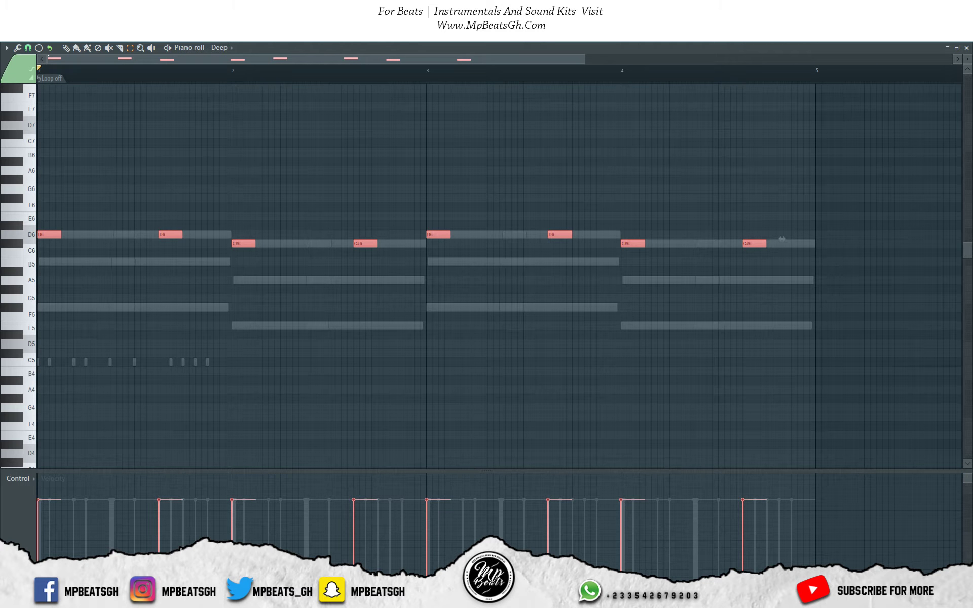
pyautogui.scroll(-2, 782, 238)
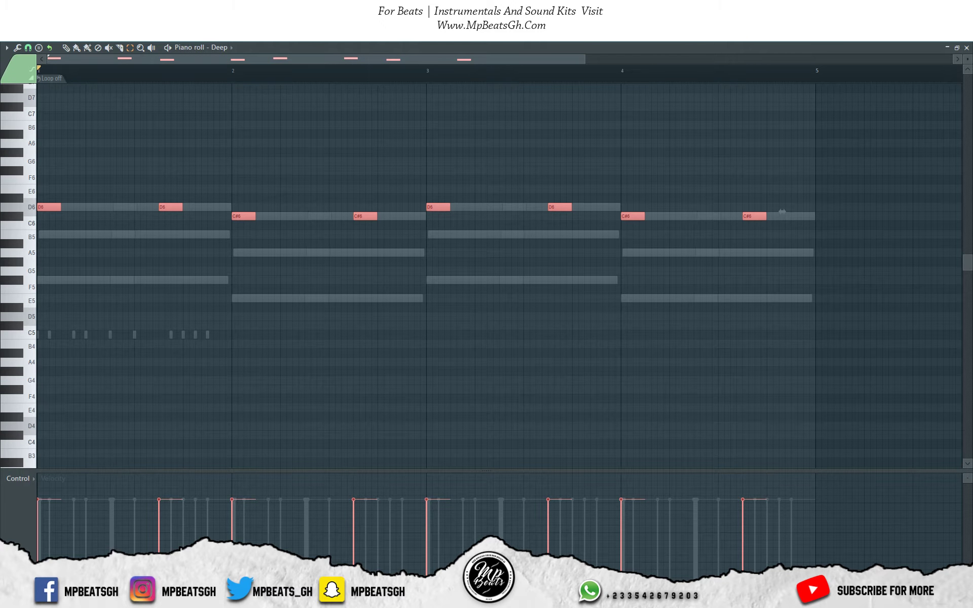
pyautogui.moveTo(782, 212); pyautogui.dragTo(782, 430)
pyautogui.press('space')
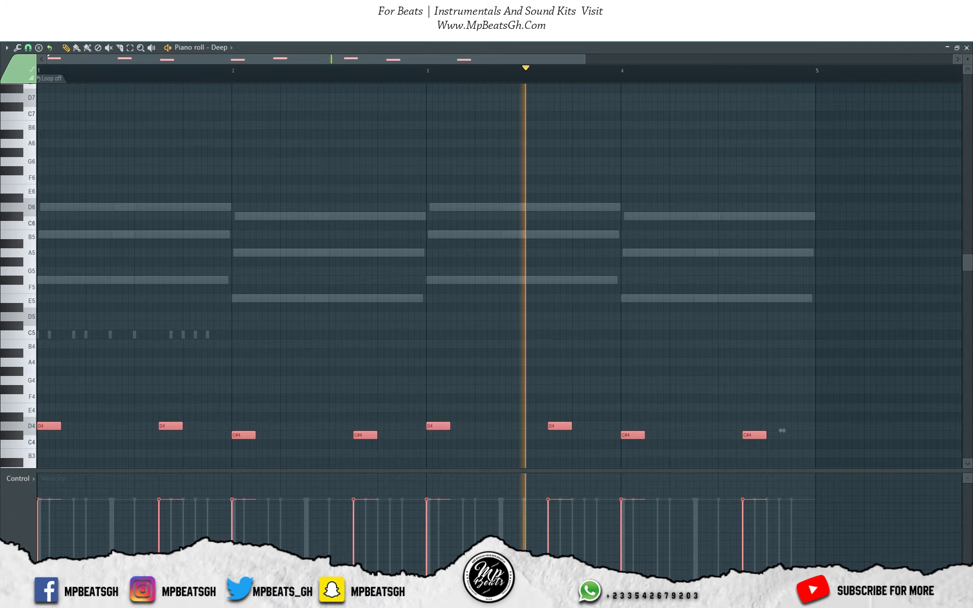
# Step: Lengthen all the D4 and C#4 notes to about five steps each and audition the line
pyautogui.moveTo(782, 430); pyautogui.dragTo(831, 430)
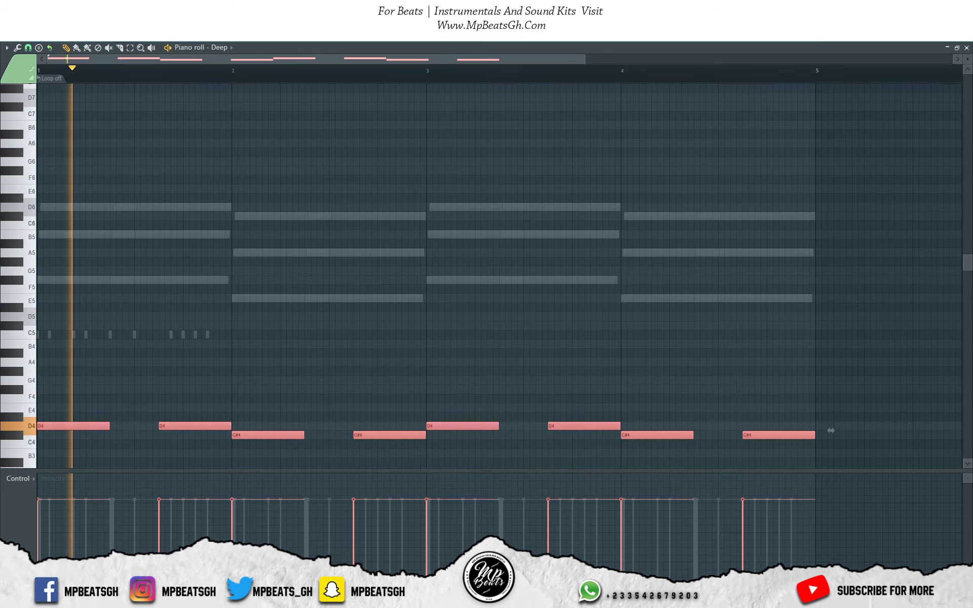
pyautogui.moveTo(831, 430); pyautogui.dragTo(818, 430)
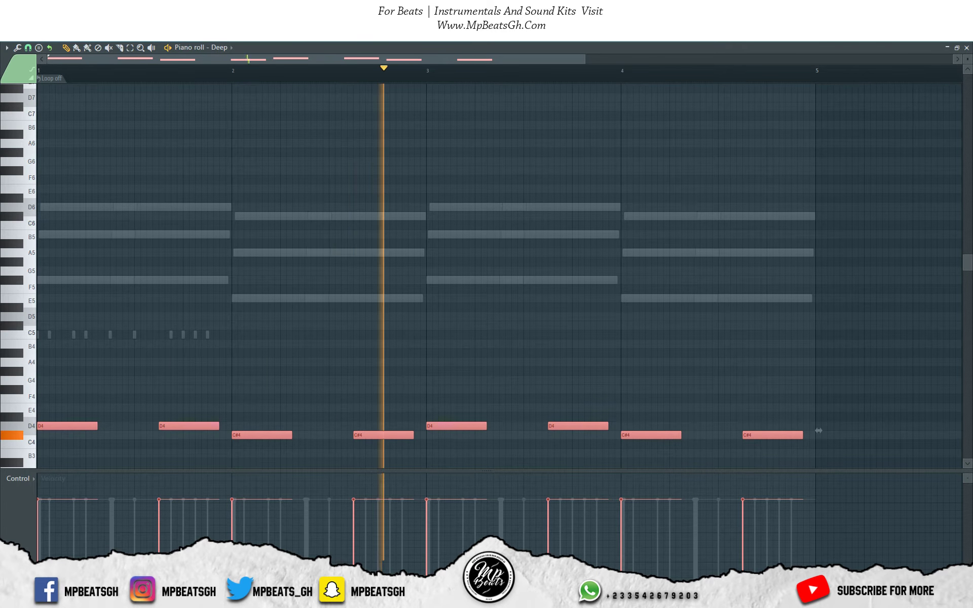
pyautogui.scroll(-3, 818, 430)
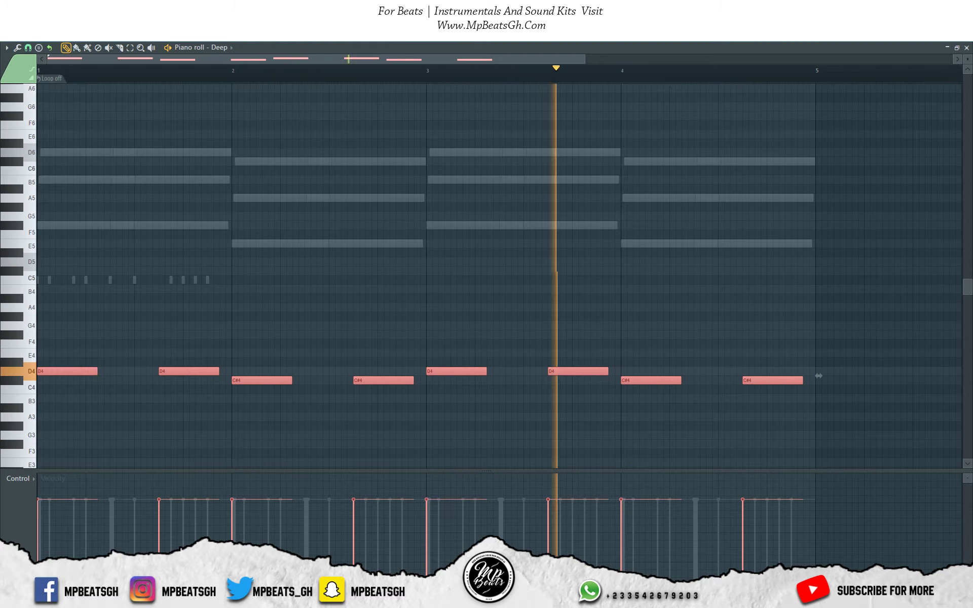
pyautogui.press('space')
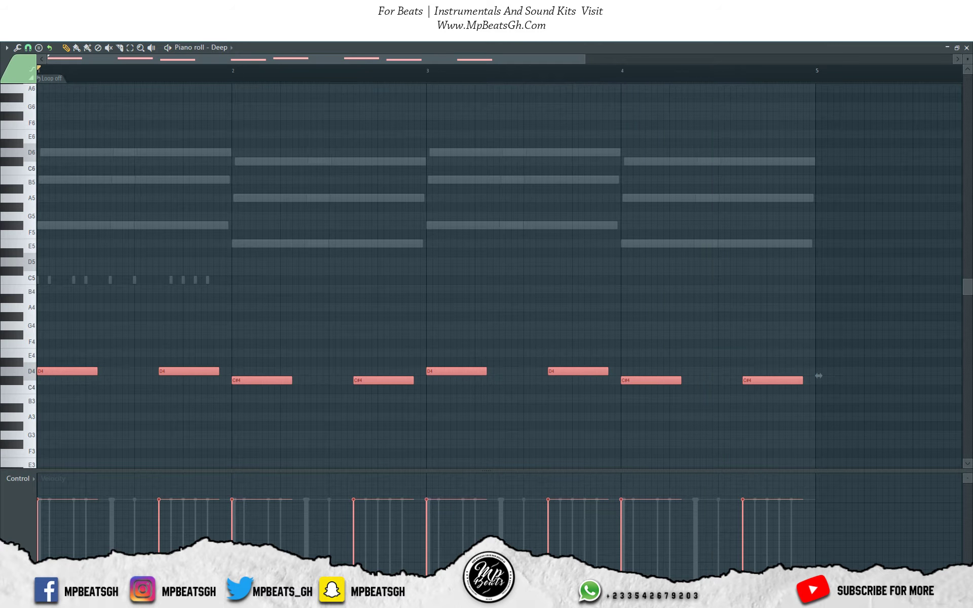
# Step: Add two half-step E4 notes and a one-step F#4 note mid-bar 4, and set playback to start midway through bar 3
pyautogui.click(699, 352)
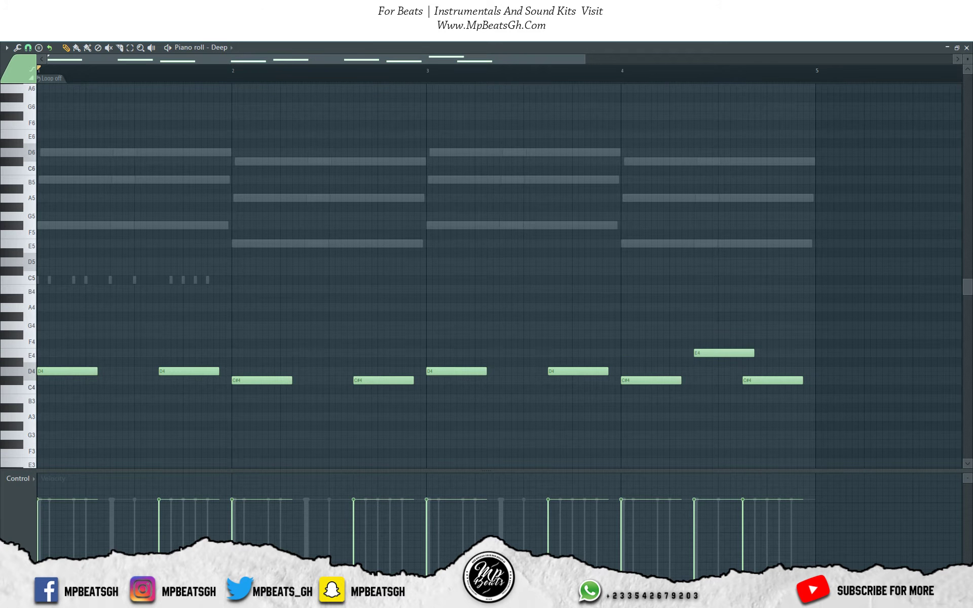
pyautogui.moveTo(752, 353); pyautogui.dragTo(696, 353)
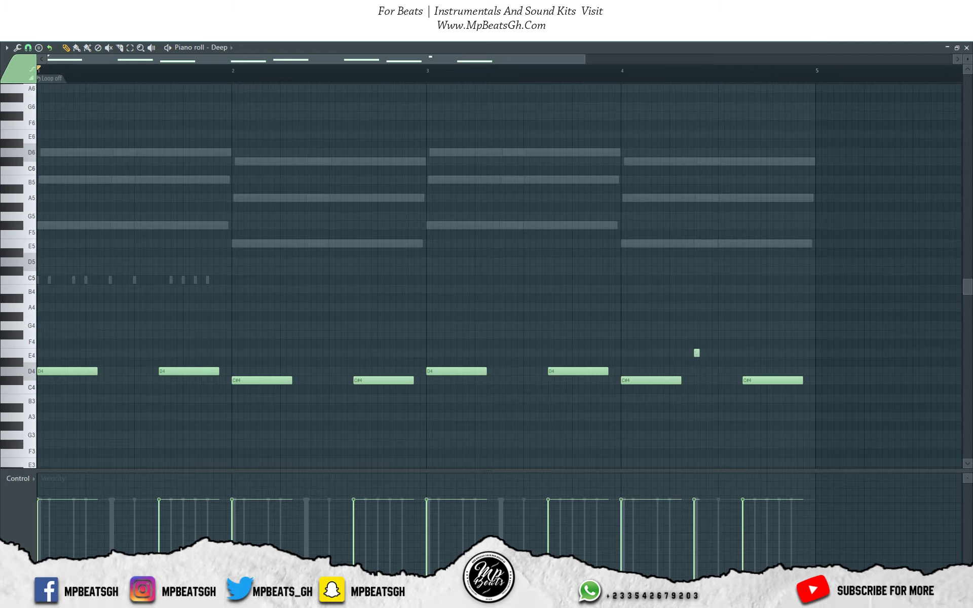
pyautogui.click(708, 352)
pyautogui.click(721, 325)
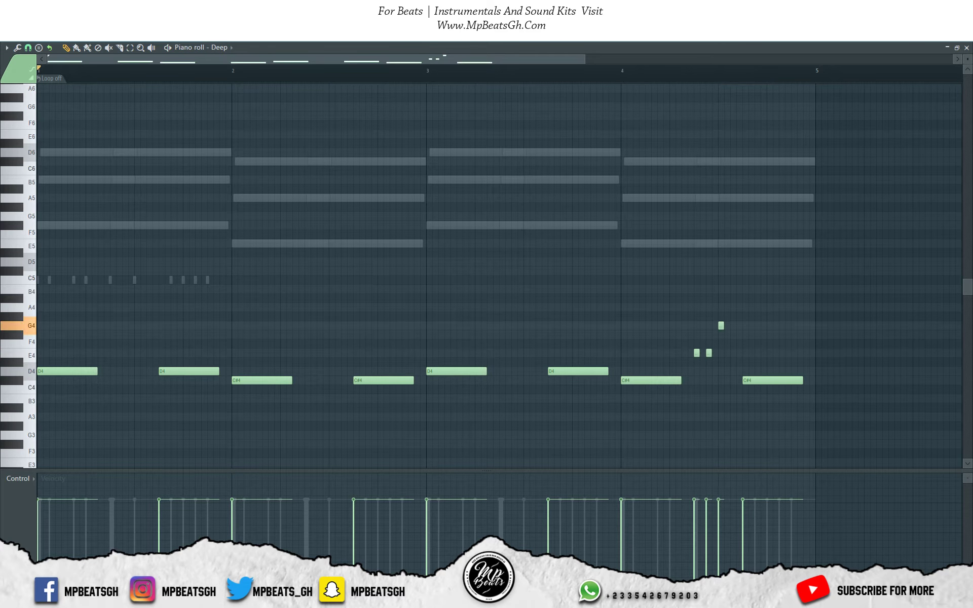
pyautogui.moveTo(721, 326); pyautogui.dragTo(721, 335)
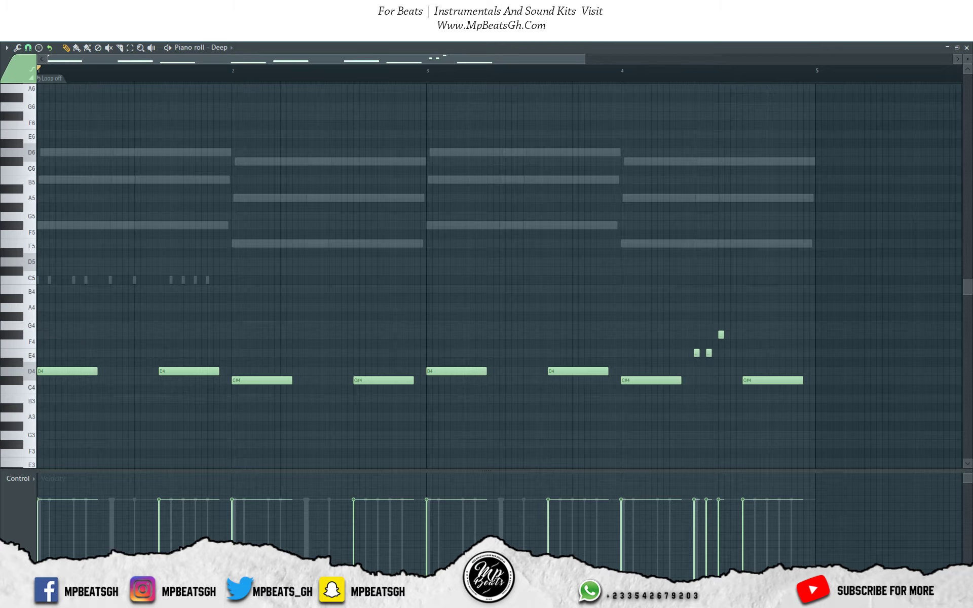
pyautogui.press('space')
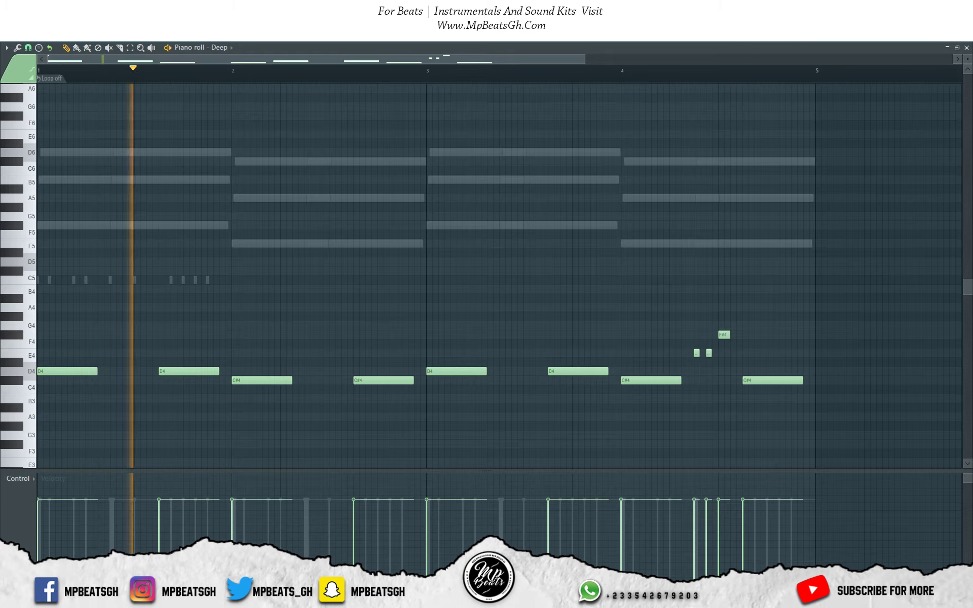
pyautogui.moveTo(732, 334); pyautogui.dragTo(730, 335)
pyautogui.click(542, 69)
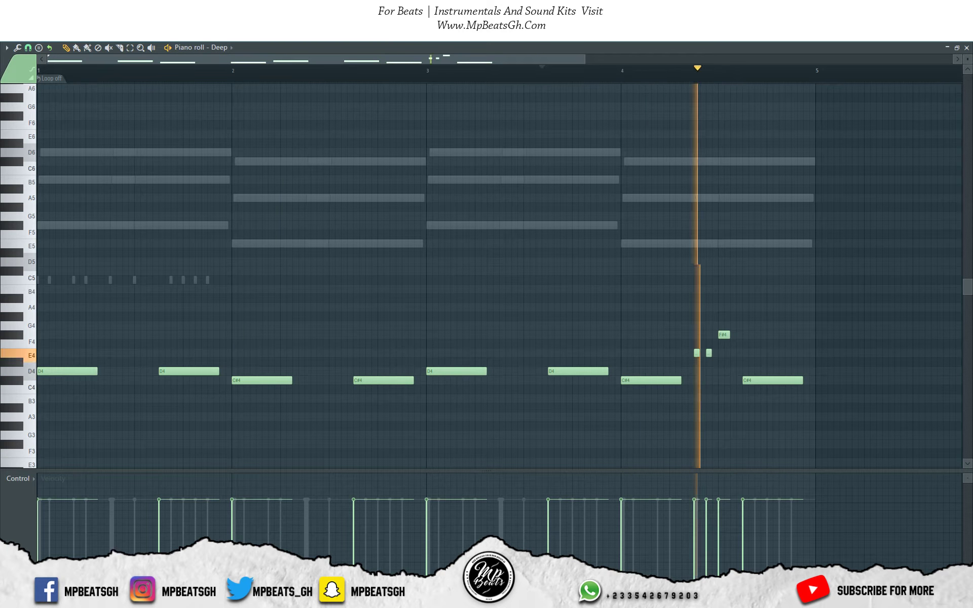
# Step: Try a two-step F#4 note and moving the last C#4 note to B3 one step earlier, auditioning bar 4
pyautogui.moveTo(729, 335); pyautogui.dragTo(741, 335)
pyautogui.press('space')
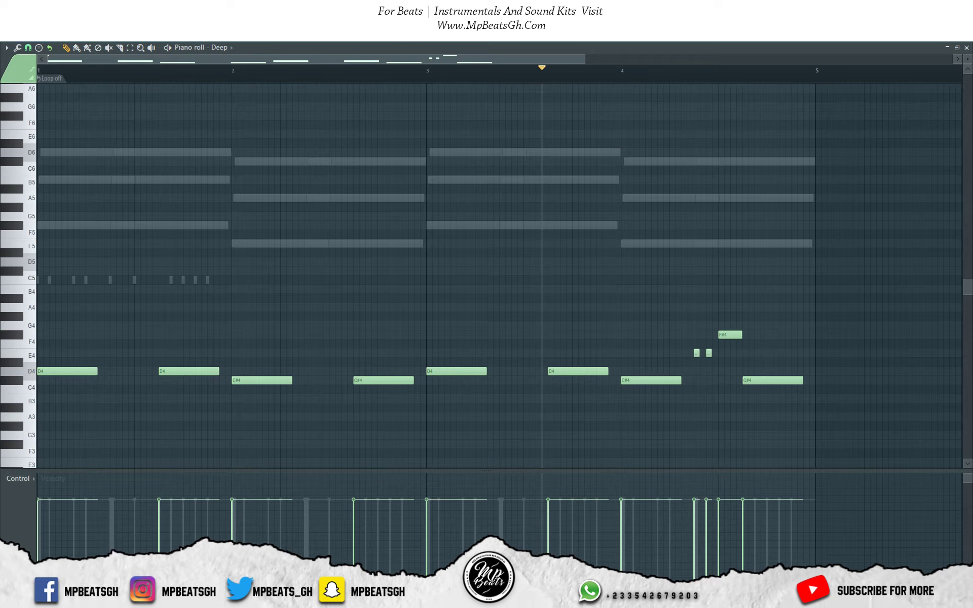
pyautogui.moveTo(767, 381); pyautogui.dragTo(755, 398)
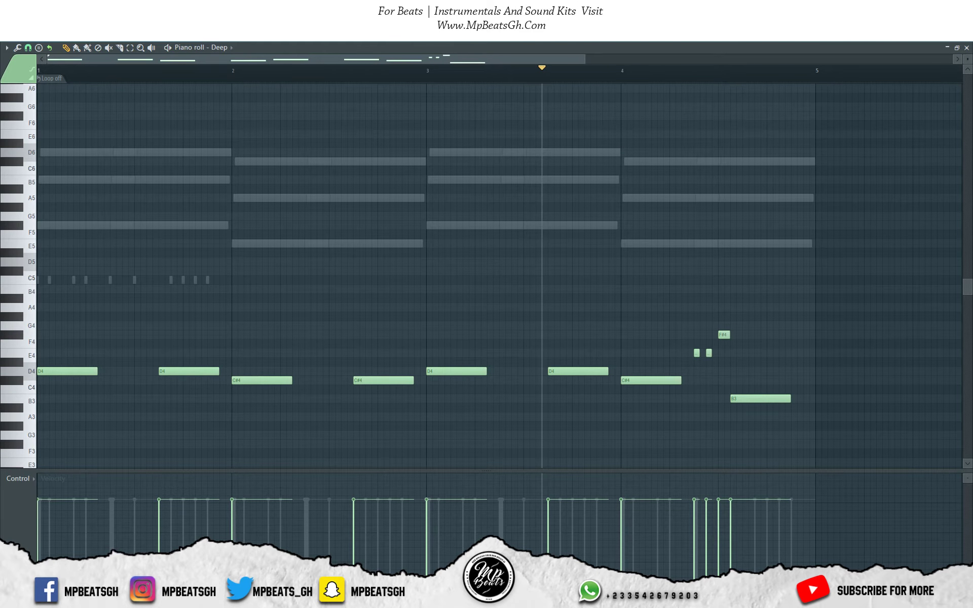
pyautogui.press('space')
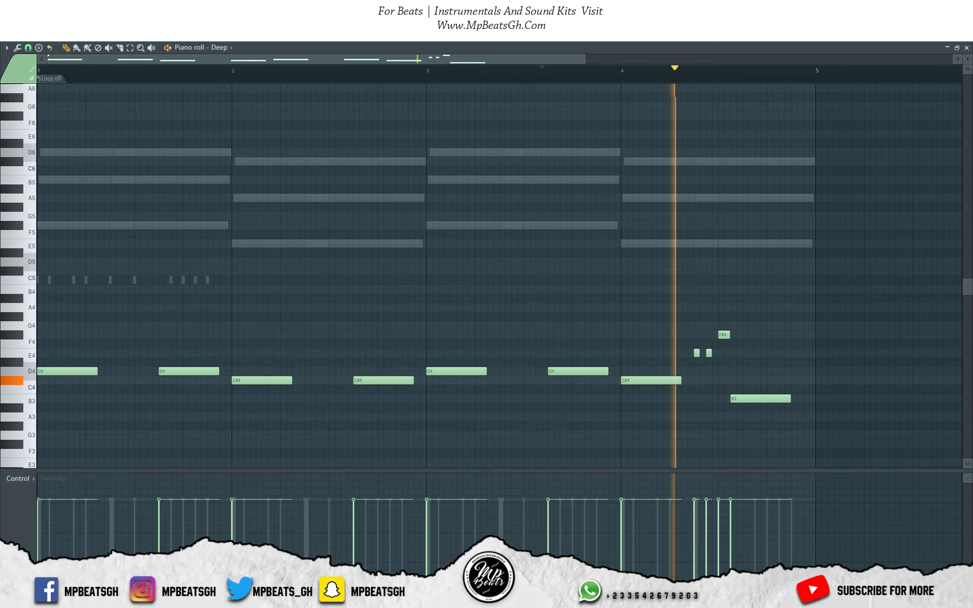
pyautogui.press('space')
pyautogui.moveTo(755, 398)
pyautogui.mouseDown()
pyautogui.moveTo(768, 398)
pyautogui.moveTo(767, 380)
pyautogui.mouseUp()
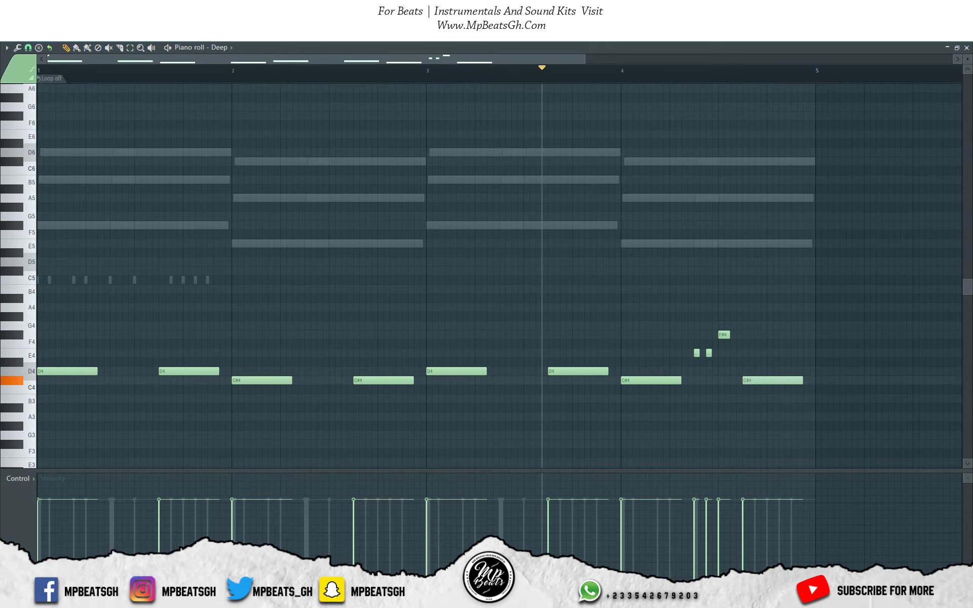
pyautogui.press('space')
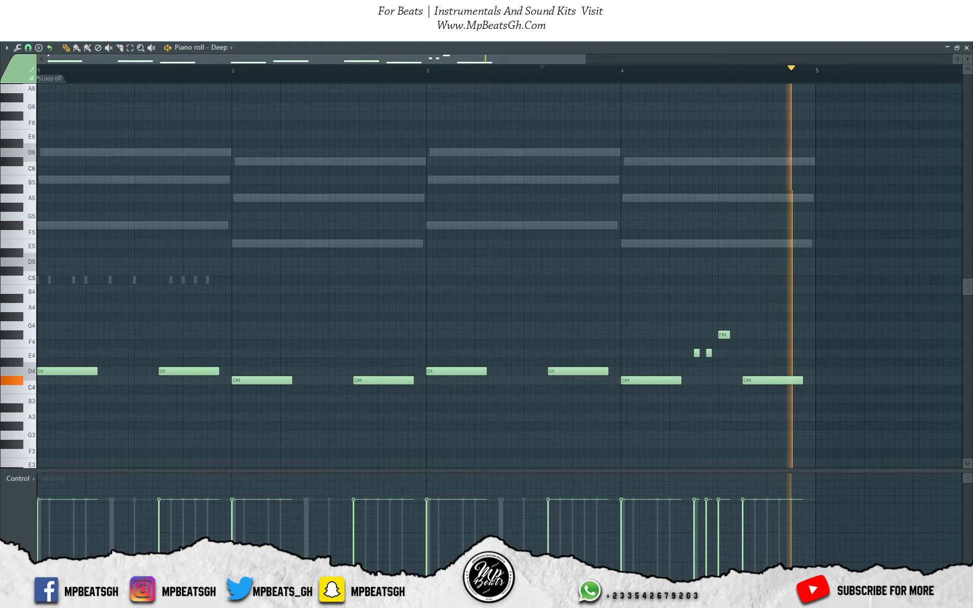
pyautogui.press('space')
# Step: Add an A4 note near the end of bar 4 and turn on both slide and portamento for it
pyautogui.click(766, 288)
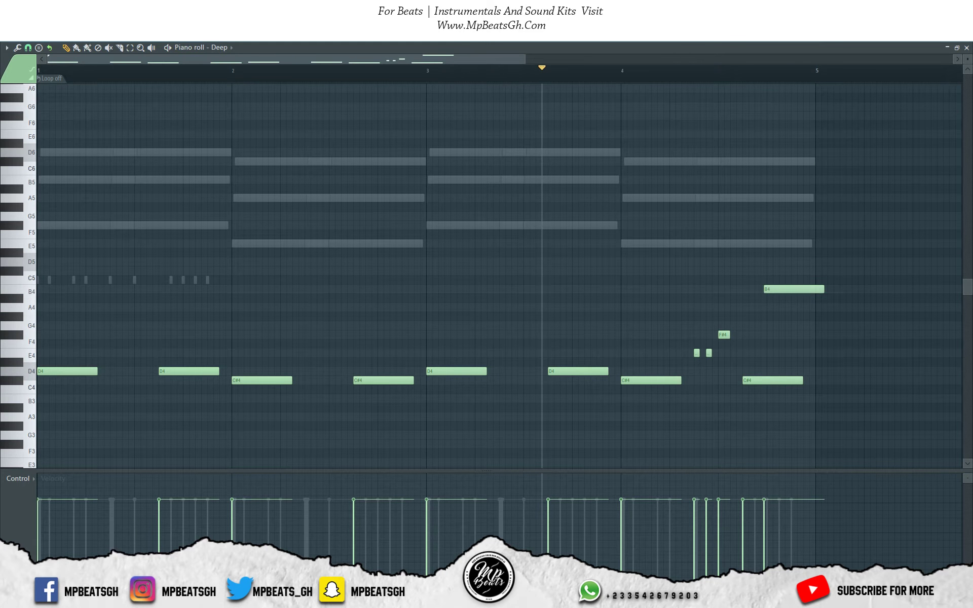
pyautogui.moveTo(767, 289); pyautogui.dragTo(770, 307)
pyautogui.doubleClick(771, 307)
pyautogui.click(426, 287)
pyautogui.click(448, 287)
pyautogui.click(539, 359)
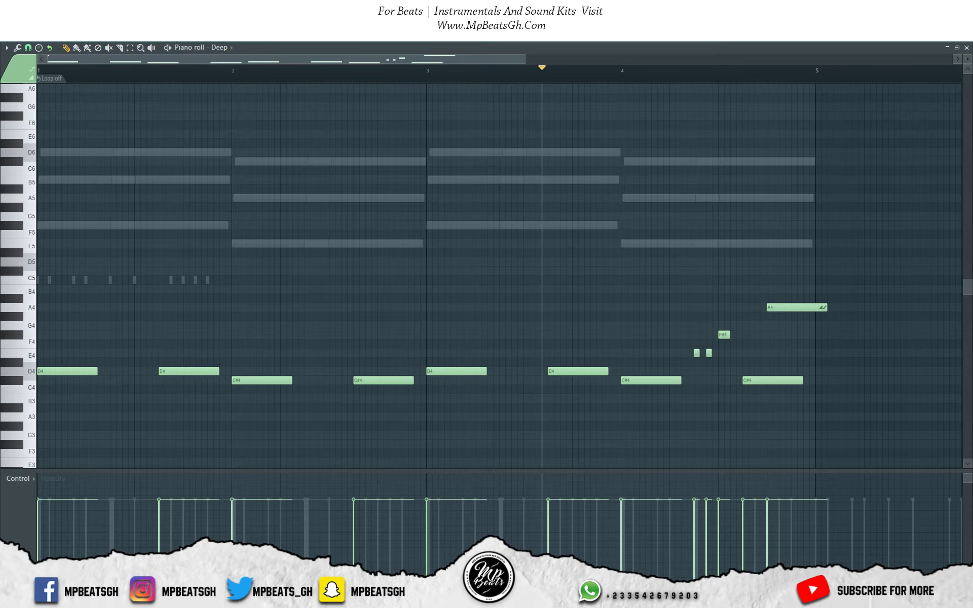
# Step: Extend the last C#4 note and trim the A4 slide note so both end with bar 4, and return playback to the start
pyautogui.moveTo(802, 380); pyautogui.dragTo(814, 381)
pyautogui.moveTo(826, 307); pyautogui.dragTo(817, 307)
pyautogui.press('space')
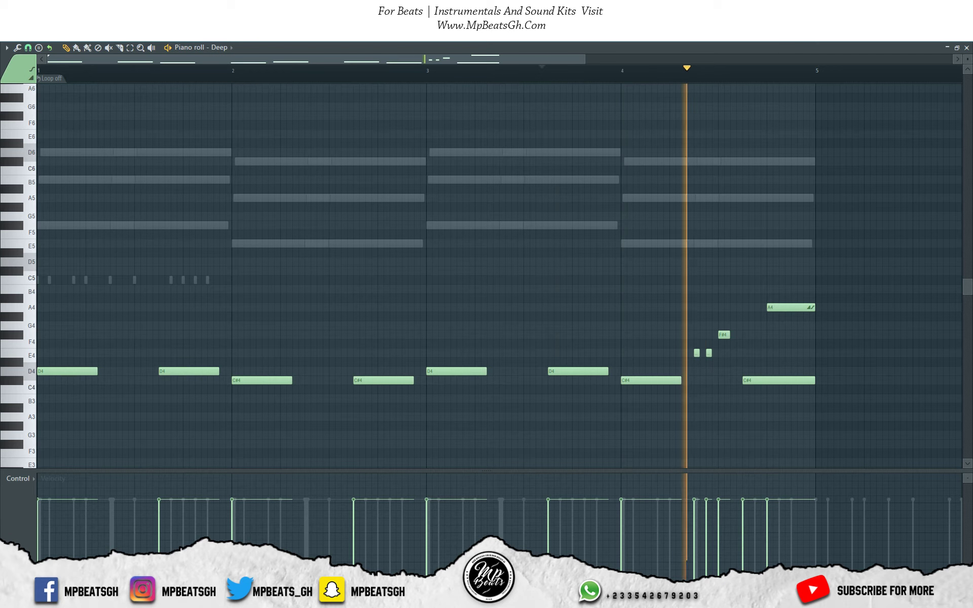
pyautogui.press('space')
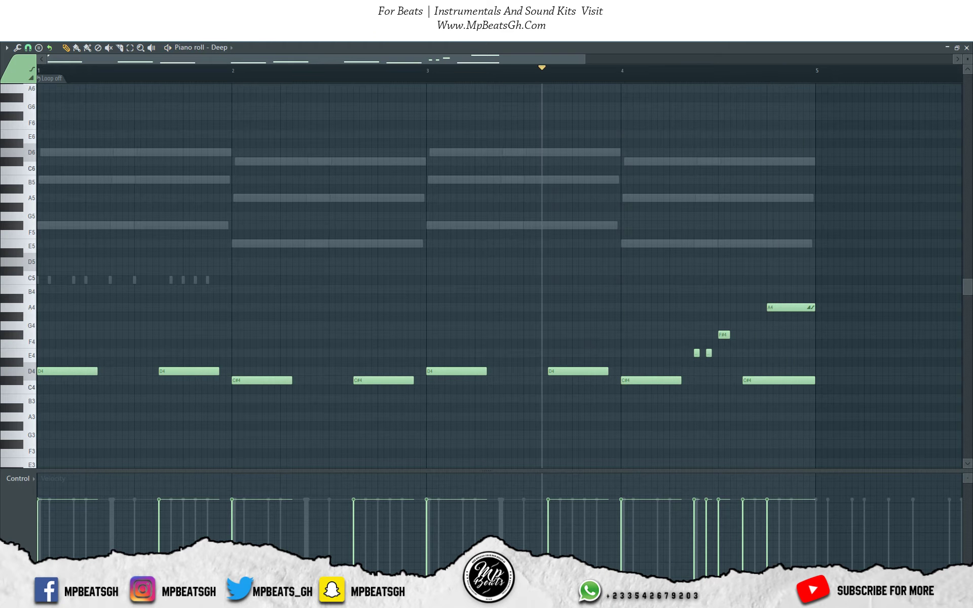
pyautogui.press('Home')
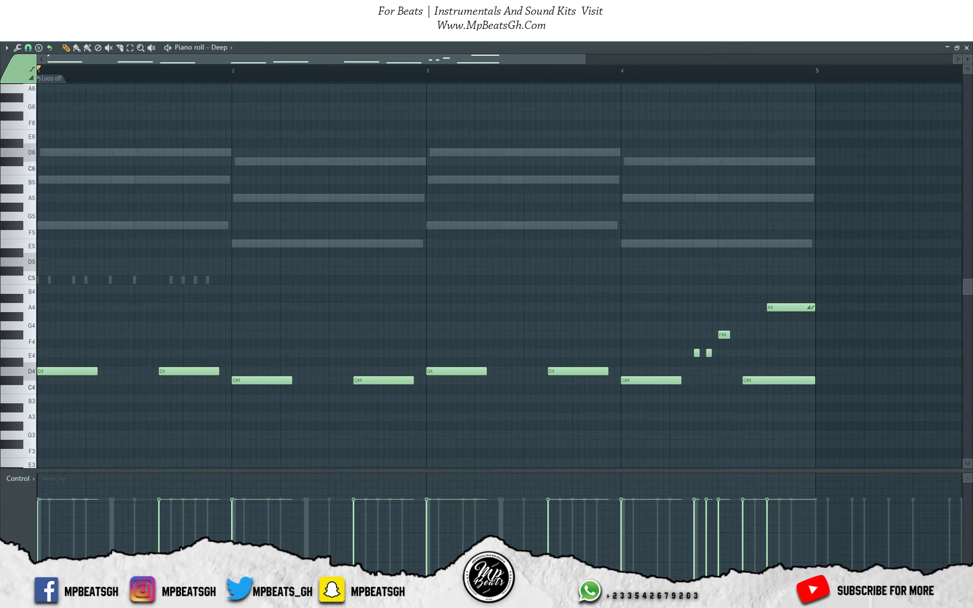
# Step: Open the Jazz channel's piano roll and place two half-step D6 notes, with slide and portamento off, at the start of bar 1
pyautogui.press('F6')
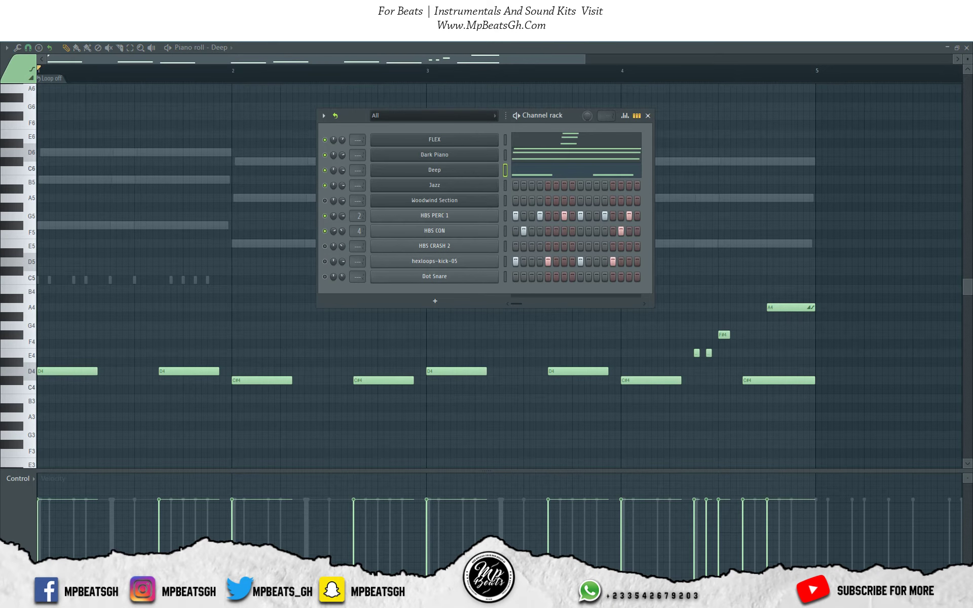
pyautogui.rightClick(496, 184)
pyautogui.click(522, 185)
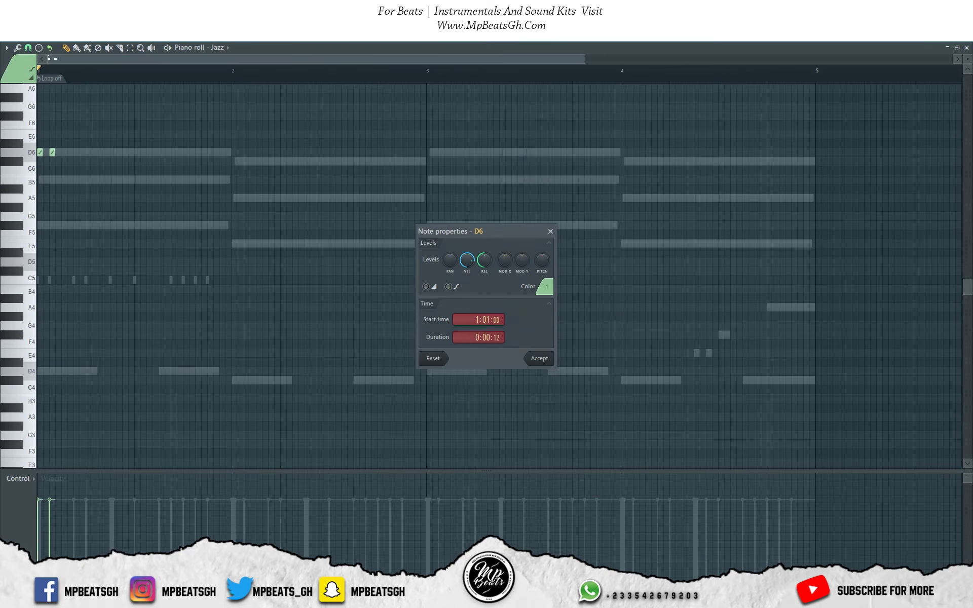
pyautogui.rightClick(53, 152)
pyautogui.click(54, 152)
pyautogui.click(55, 152)
pyautogui.rightClick(55, 153)
pyautogui.click(53, 161)
pyautogui.moveTo(52, 161)
pyautogui.mouseDown()
pyautogui.moveTo(55, 143)
pyautogui.moveTo(55, 161)
pyautogui.moveTo(52, 152)
pyautogui.mouseUp()
pyautogui.press('space')
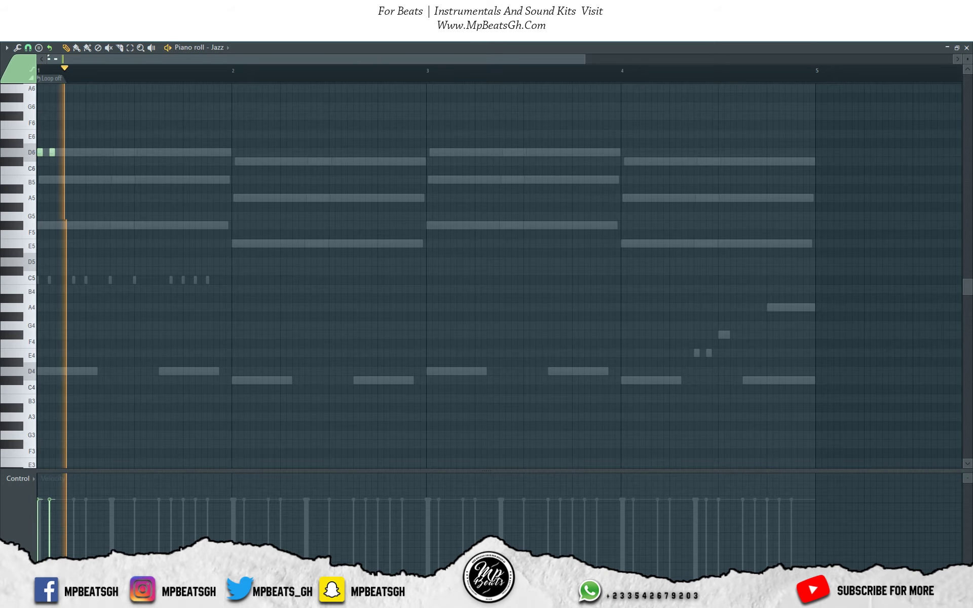
pyautogui.press('space')
# Step: Add three more pairs of half-step D6 notes across bar 1, one pair per remaining beat, auditioning the rhythm
pyautogui.click(88, 153)
pyautogui.click(100, 152)
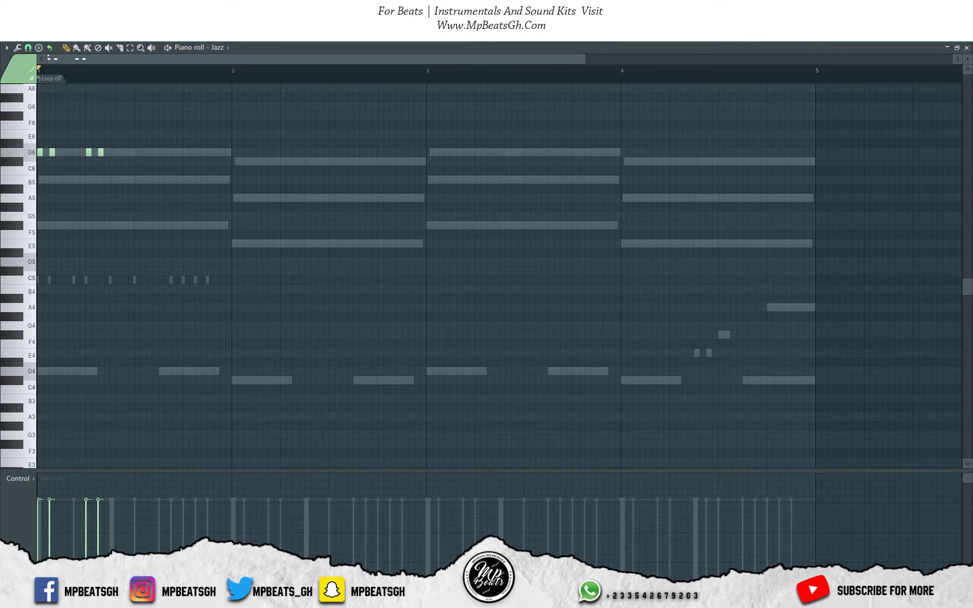
pyautogui.press('space')
pyautogui.press('space')
pyautogui.click(137, 153)
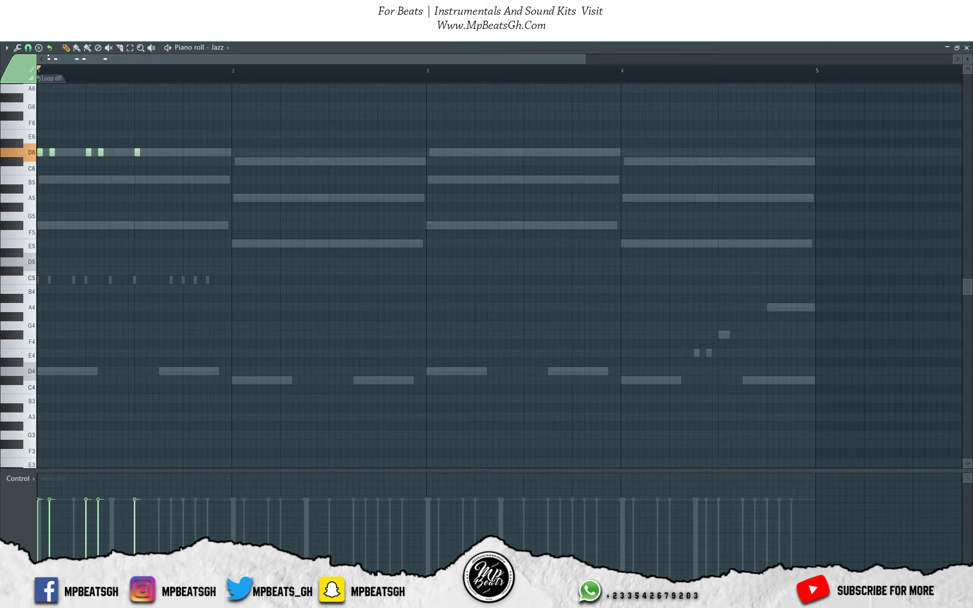
pyautogui.click(149, 152)
pyautogui.press('space')
pyautogui.click(186, 153)
pyautogui.click(197, 152)
pyautogui.press('space')
# Step: Add three pairs of half-step C#6 notes on the first three beats of bar 2, auditioning the rhythm
pyautogui.click(234, 161)
pyautogui.click(247, 162)
pyautogui.press('space')
pyautogui.click(282, 161)
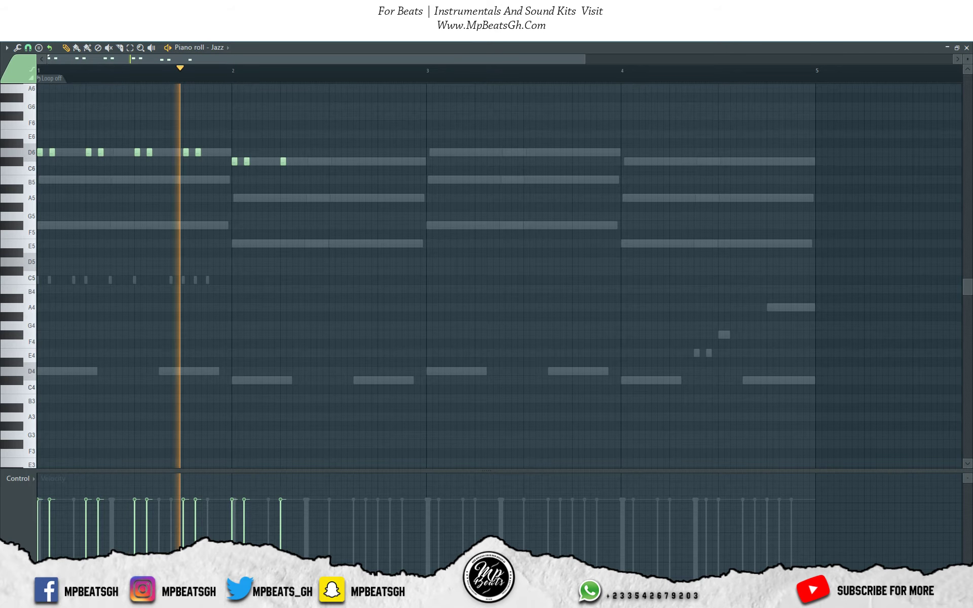
pyautogui.click(298, 161)
pyautogui.moveTo(298, 162); pyautogui.dragTo(295, 161)
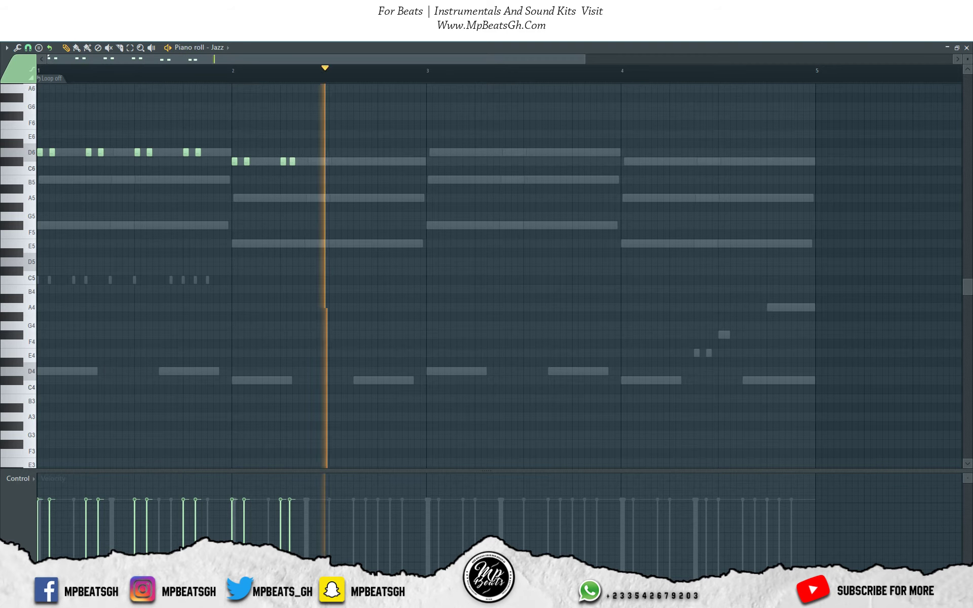
pyautogui.press('space')
pyautogui.press('space')
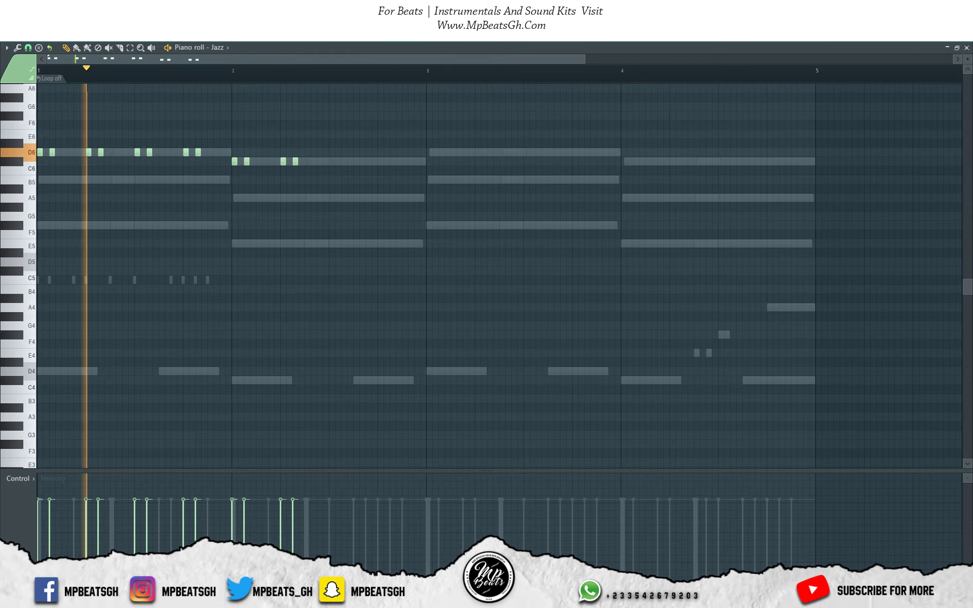
pyautogui.click(331, 162)
pyautogui.click(344, 161)
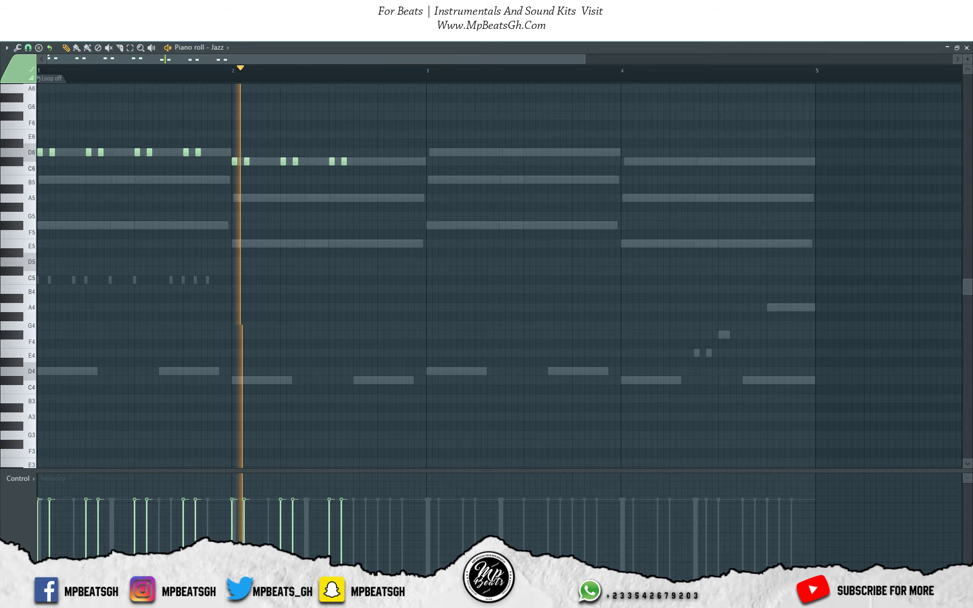
# Step: Finish bar 2 with a half-step C#6 on beat 4, a two-step A5 and a one-step B5, and play it back
pyautogui.click(381, 161)
pyautogui.press('space')
pyautogui.click(393, 161)
pyautogui.moveTo(393, 161); pyautogui.dragTo(392, 198)
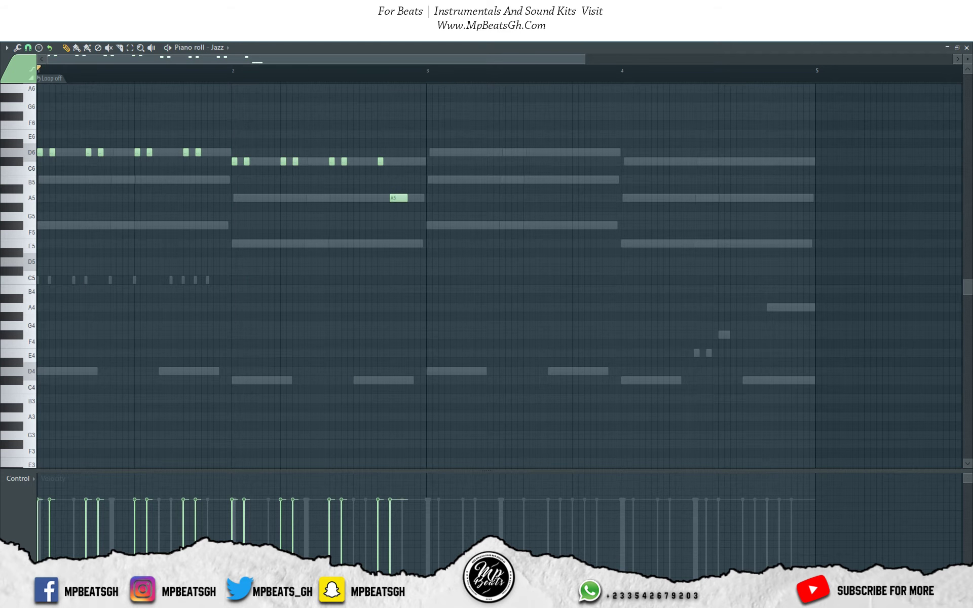
pyautogui.moveTo(406, 197); pyautogui.dragTo(413, 198)
pyautogui.click(415, 180)
pyautogui.press('space')
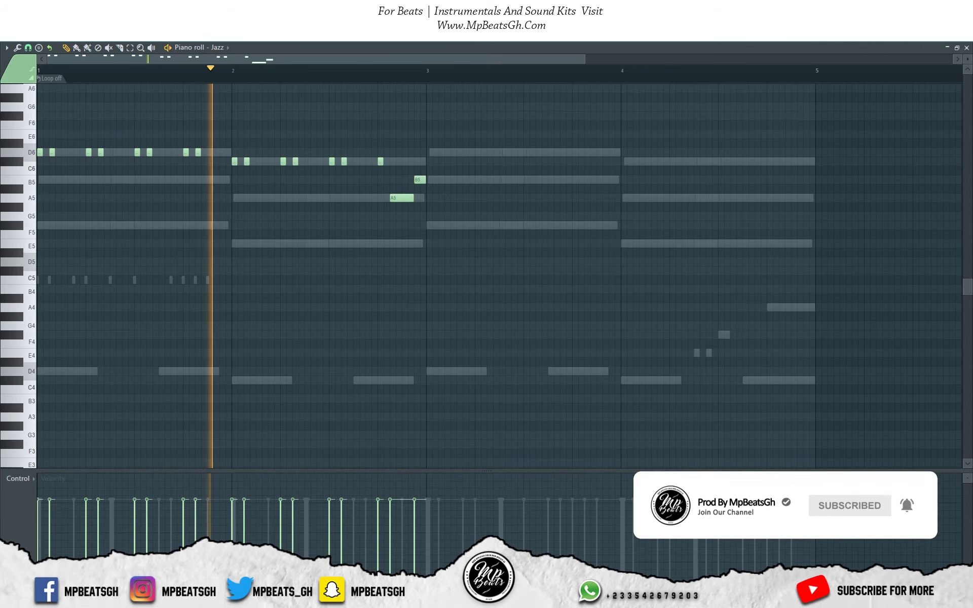
# Step: Select the whole two-bar Jazz melody and duplicate it into bars 3 and 4
pyautogui.hotkey('ctrl', 'a')
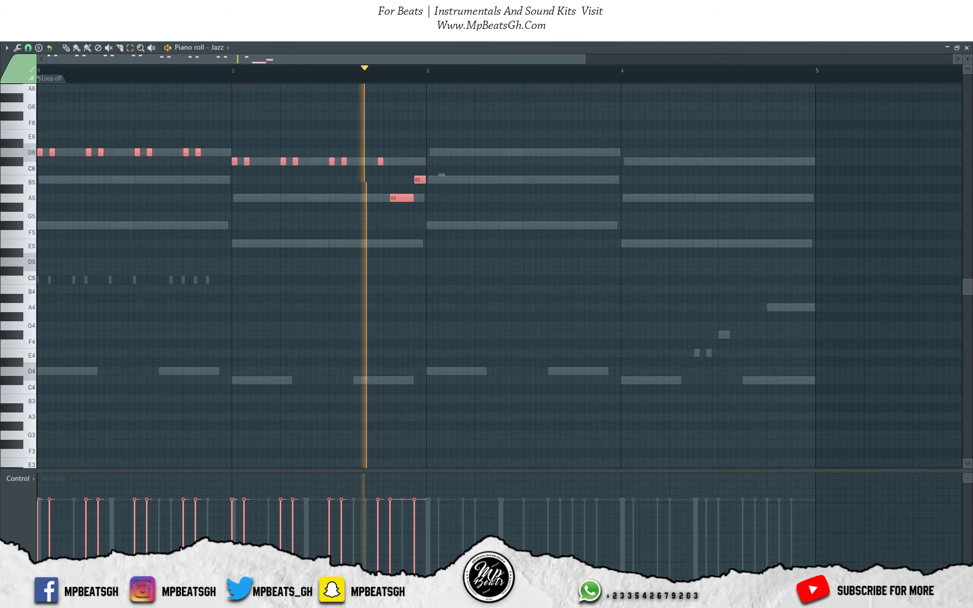
pyautogui.press('space')
pyautogui.hotkey('ctrl', 'b')
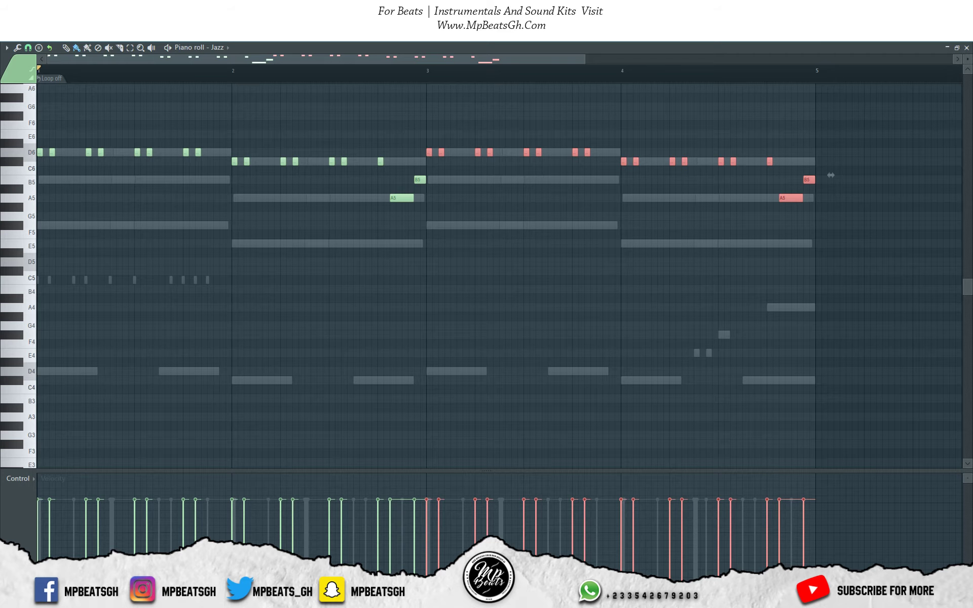
# Step: Add a three-step A5 note in beat 3 of bar 2 and turn on slide and portamento for the C#6 above its start
pyautogui.press('p')
pyautogui.scroll(2, 830, 175)
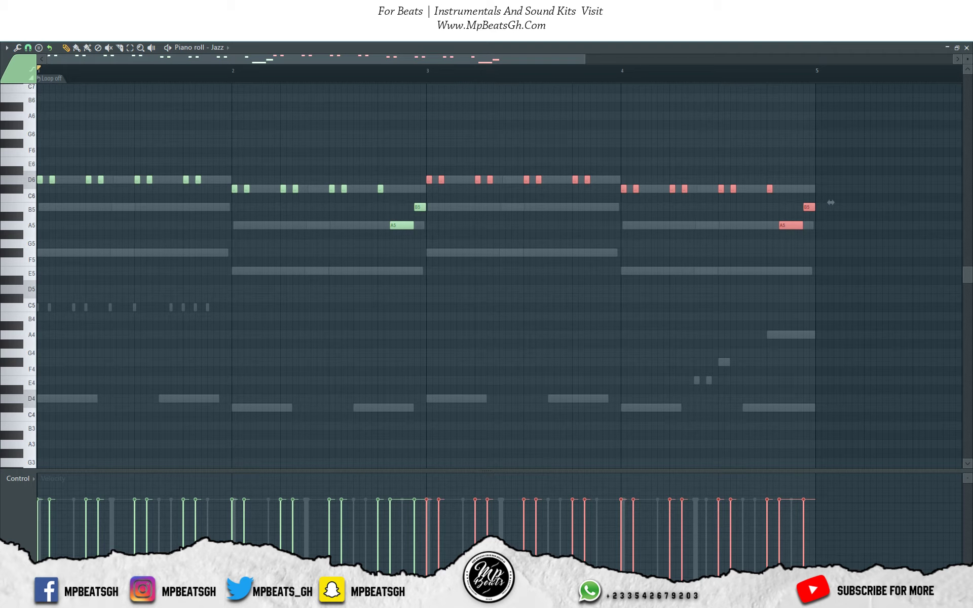
pyautogui.click(347, 224)
pyautogui.moveTo(352, 226); pyautogui.dragTo(367, 225)
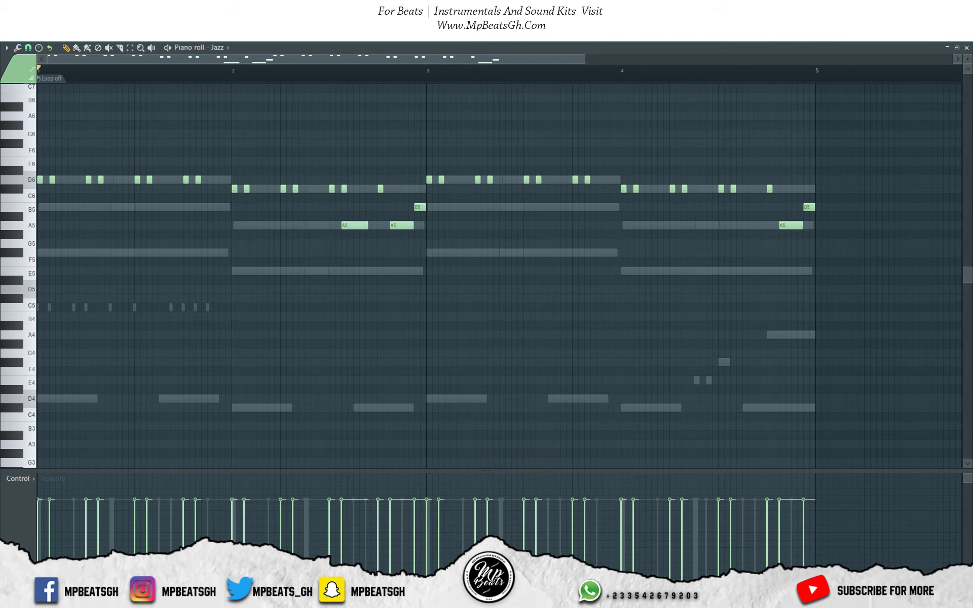
pyautogui.doubleClick(344, 189)
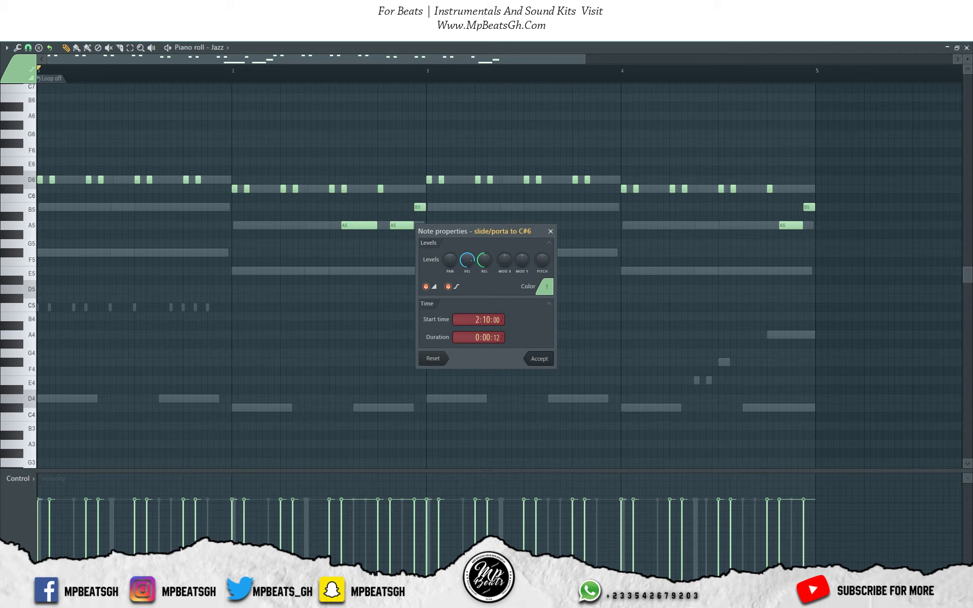
pyautogui.click(539, 359)
# Step: Shift bar 2's C#6 slide note slightly later, add an E5 slide note near the end of the A5, and play the result
pyautogui.scroll(2, 499, 276)
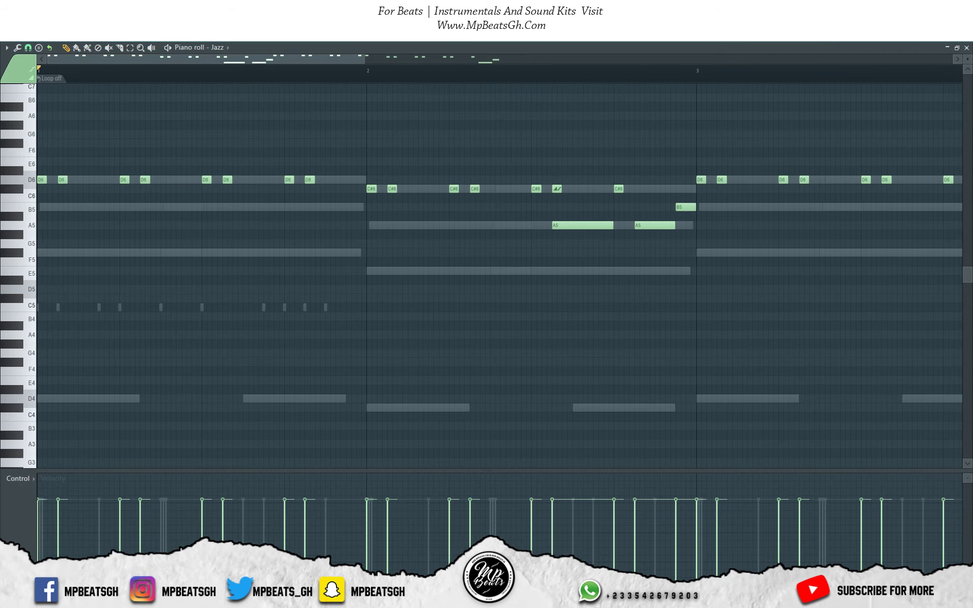
pyautogui.moveTo(556, 189); pyautogui.dragTo(572, 189)
pyautogui.moveTo(591, 260); pyautogui.dragTo(597, 270)
pyautogui.press('space')
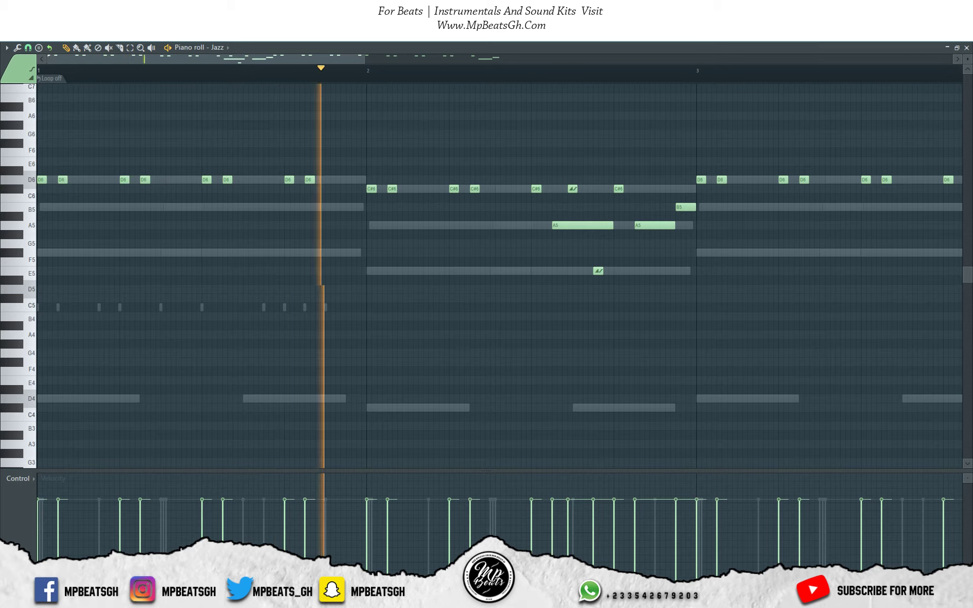
pyautogui.hotkey('alt', 'f')
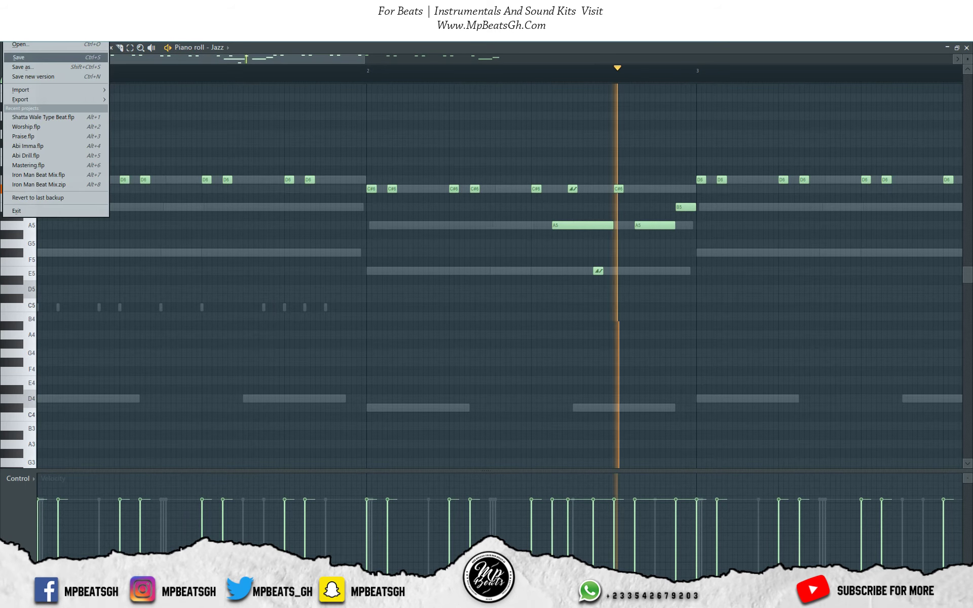
pyautogui.press('Escape')
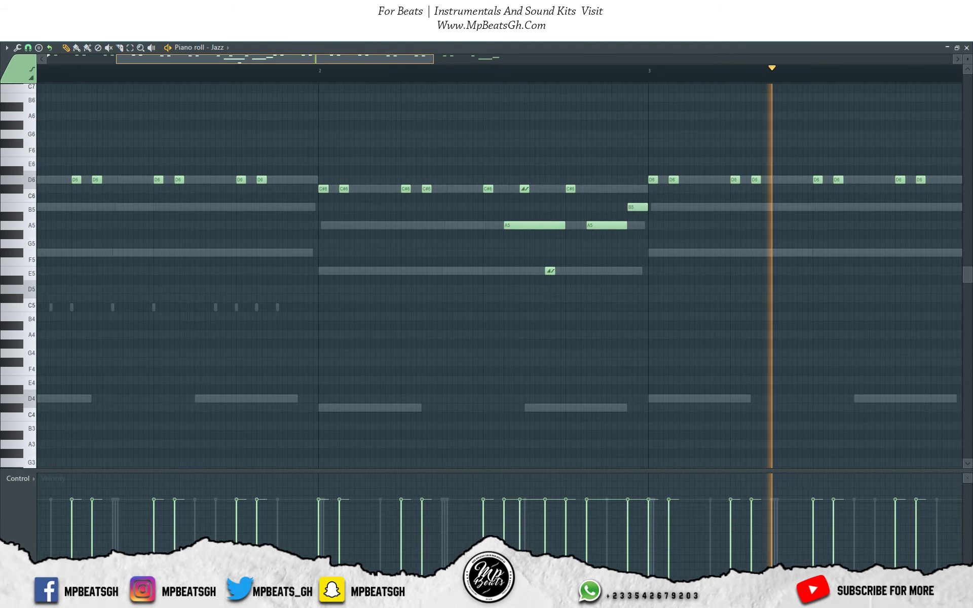
# Step: Add an A5 note about two and a half steps long on beat 4 of bar 3 and inspect the D6 note above it
pyautogui.click(543, 207)
pyautogui.moveTo(543, 207); pyautogui.dragTo(586, 225)
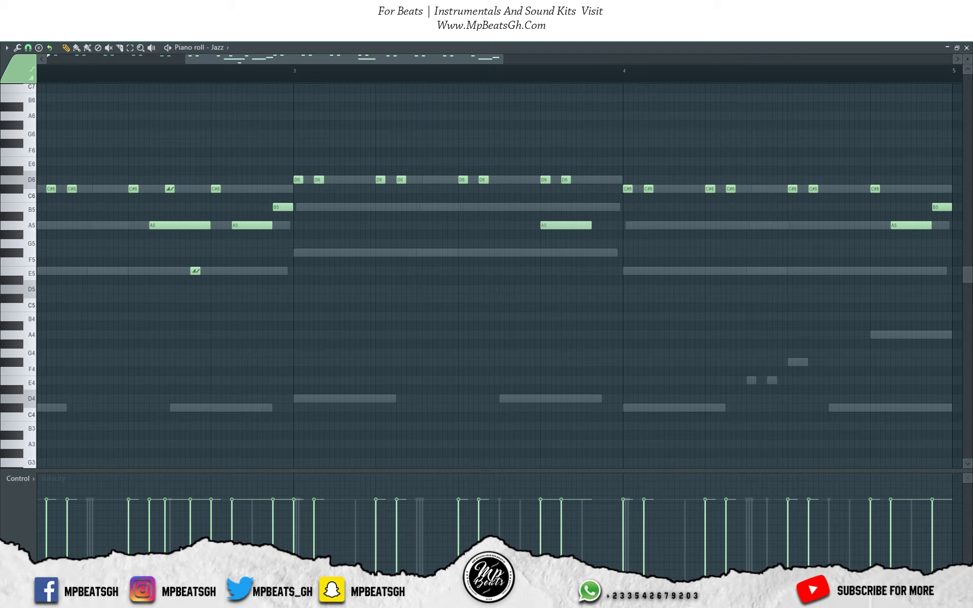
pyautogui.doubleClick(545, 180)
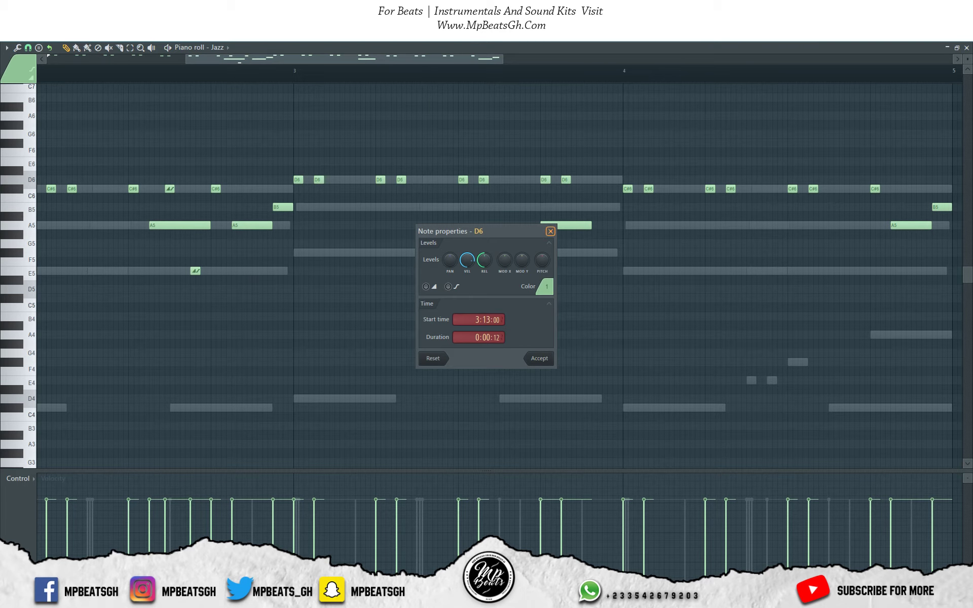
pyautogui.click(550, 231)
# Step: Open the Jazz channel's miscellaneous settings and set its maximum polyphony to 50
pyautogui.press('F6')
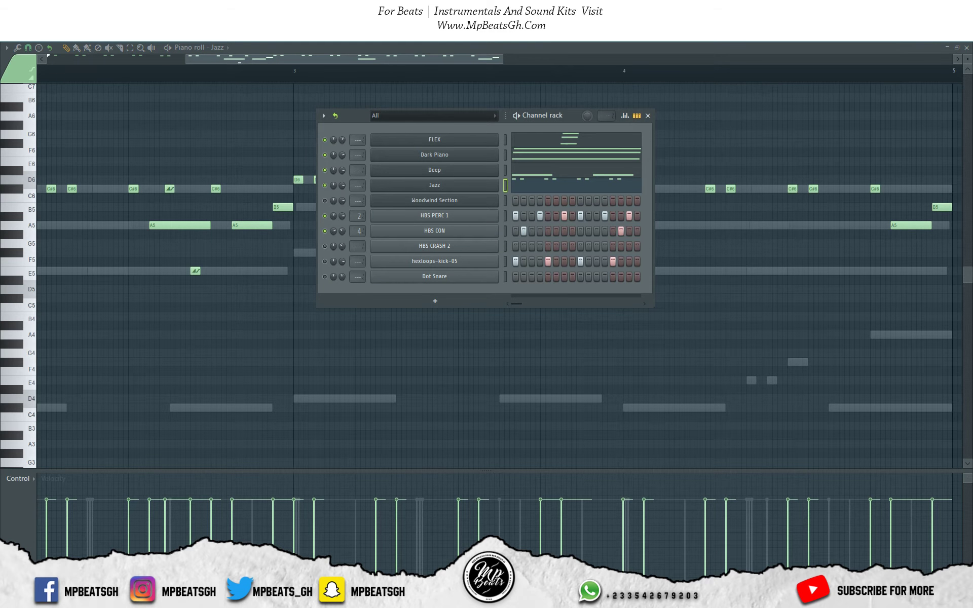
pyautogui.click(434, 185)
pyautogui.click(210, 297)
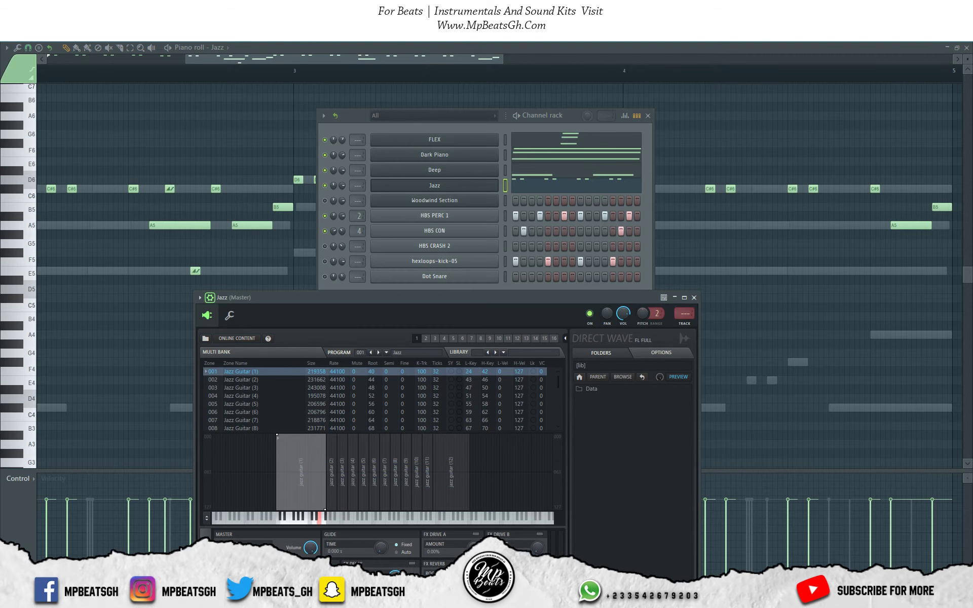
pyautogui.click(229, 315)
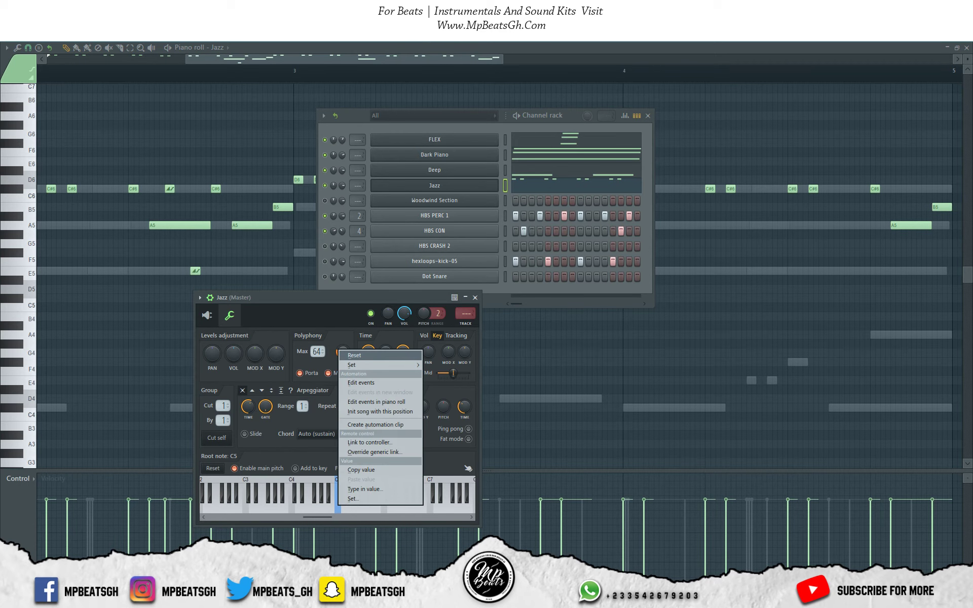
pyautogui.scroll(-4, 316, 351)
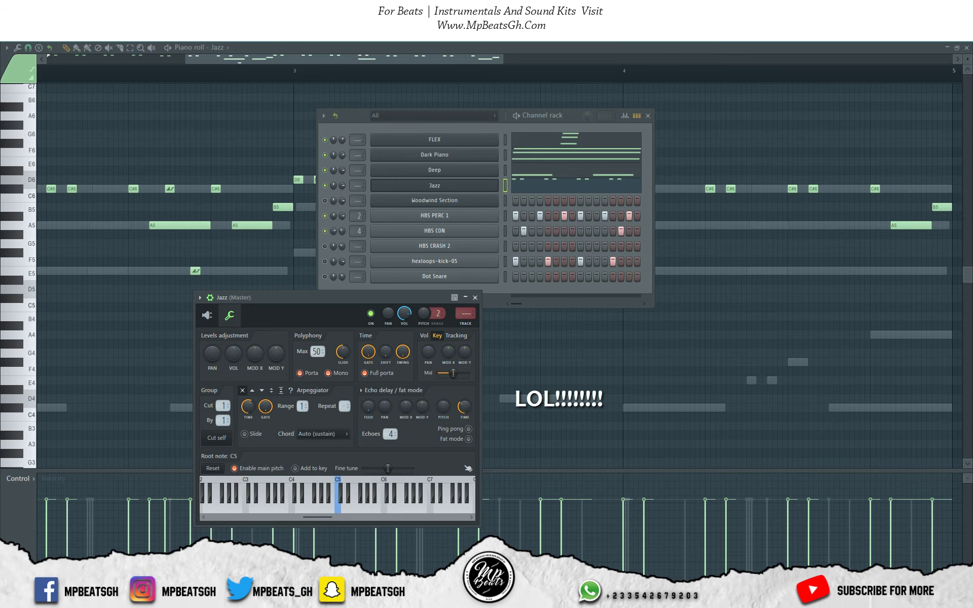
# Step: Return to the Jazz piano roll, audition the phrase, and lower the first D6 note in beat 4 of bar 3 to B5
pyautogui.press('F7')
pyautogui.press('space')
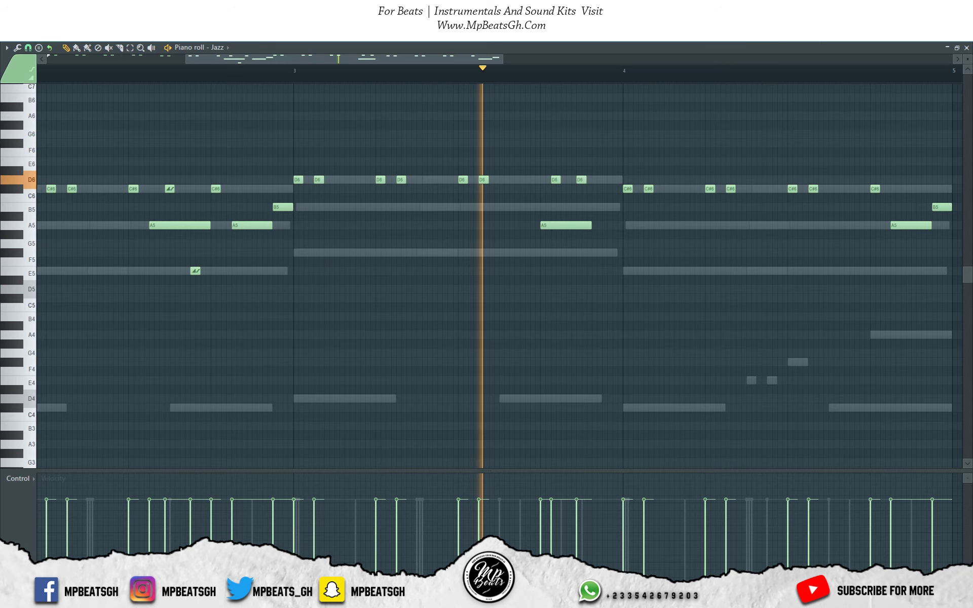
pyautogui.press('space')
pyautogui.moveTo(556, 180); pyautogui.dragTo(556, 208)
# Step: Turn on slide and portamento for bar 3's last D6 note and extend the A5 beneath it to the end of the bar
pyautogui.click(581, 179)
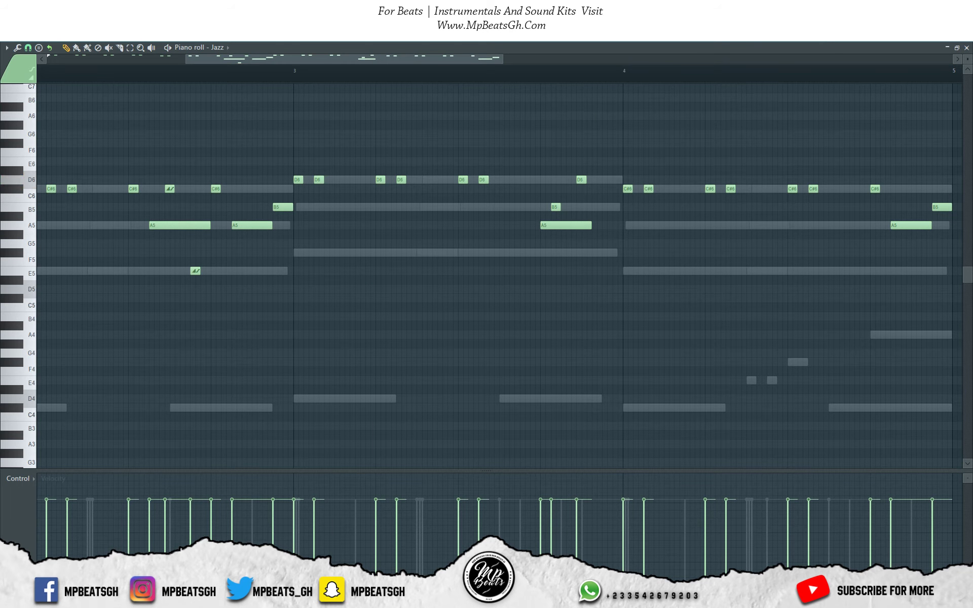
pyautogui.doubleClick(581, 180)
pyautogui.click(426, 287)
pyautogui.click(448, 287)
pyautogui.click(539, 358)
pyautogui.press('space')
pyautogui.moveTo(590, 226); pyautogui.dragTo(622, 225)
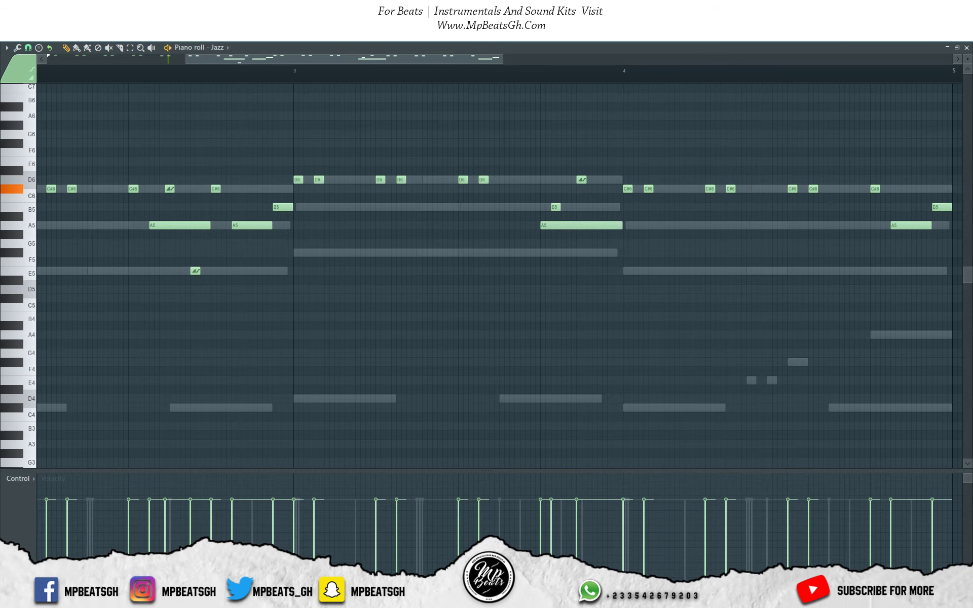
pyautogui.moveTo(581, 180); pyautogui.dragTo(581, 180)
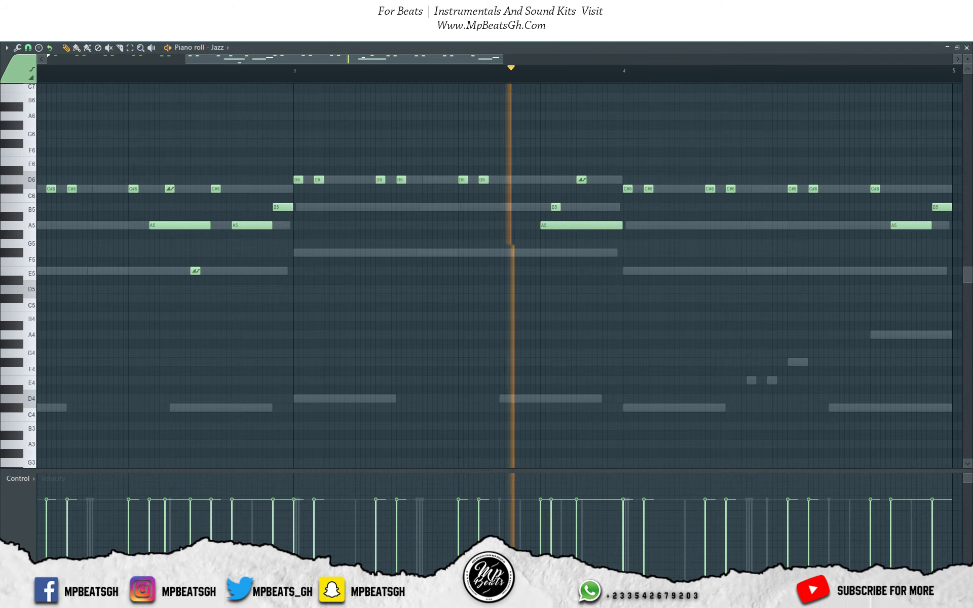
# Step: Raise the short B5 note in beat 4 of bar 3 to C#6 and play the melody
pyautogui.press('space')
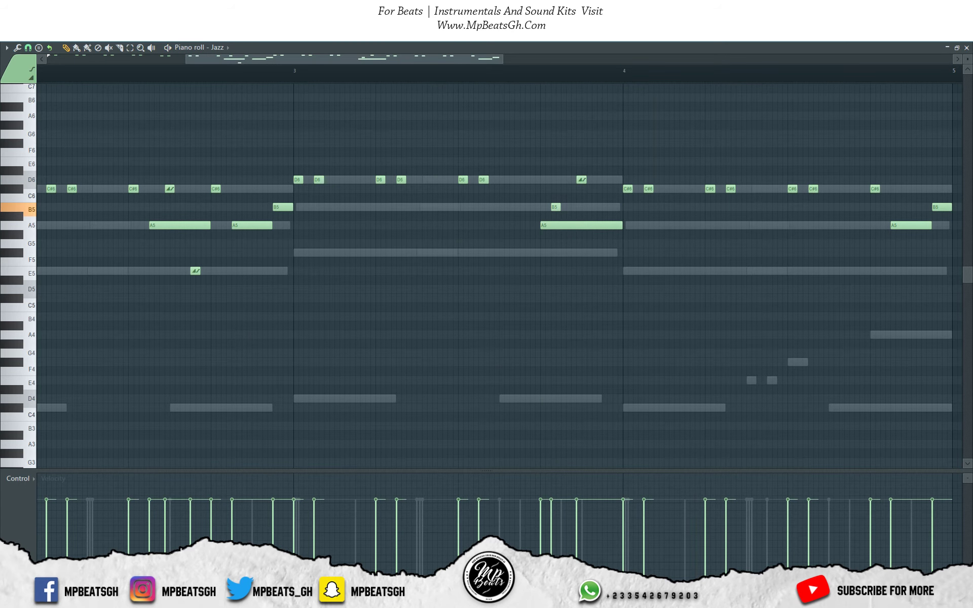
pyautogui.moveTo(555, 208)
pyautogui.mouseDown()
pyautogui.moveTo(561, 179)
pyautogui.moveTo(555, 189)
pyautogui.mouseUp()
pyautogui.press('space')
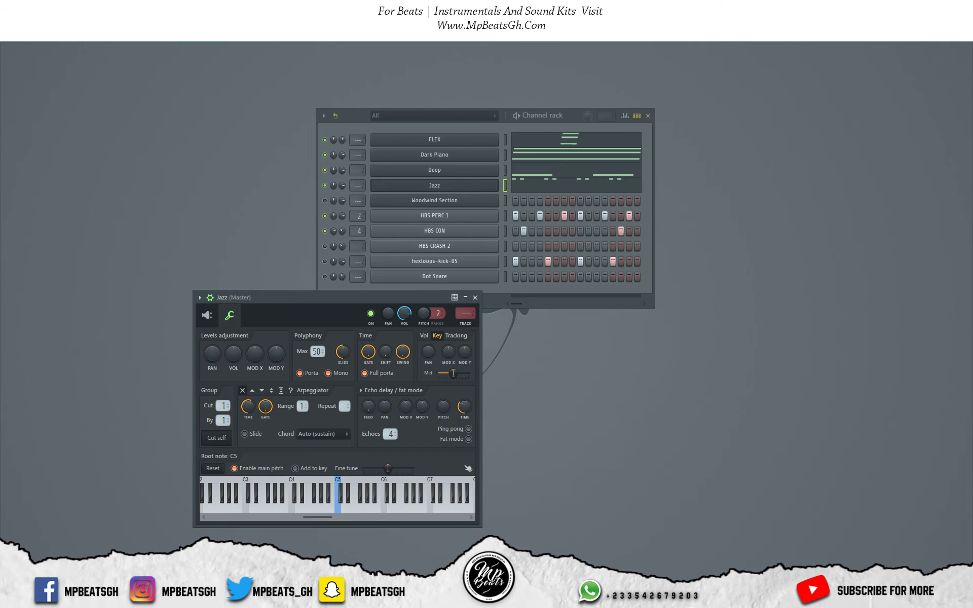
# Step: Unmute the Woodwind Section channel, open its piano roll and start playback
pyautogui.click(325, 201)
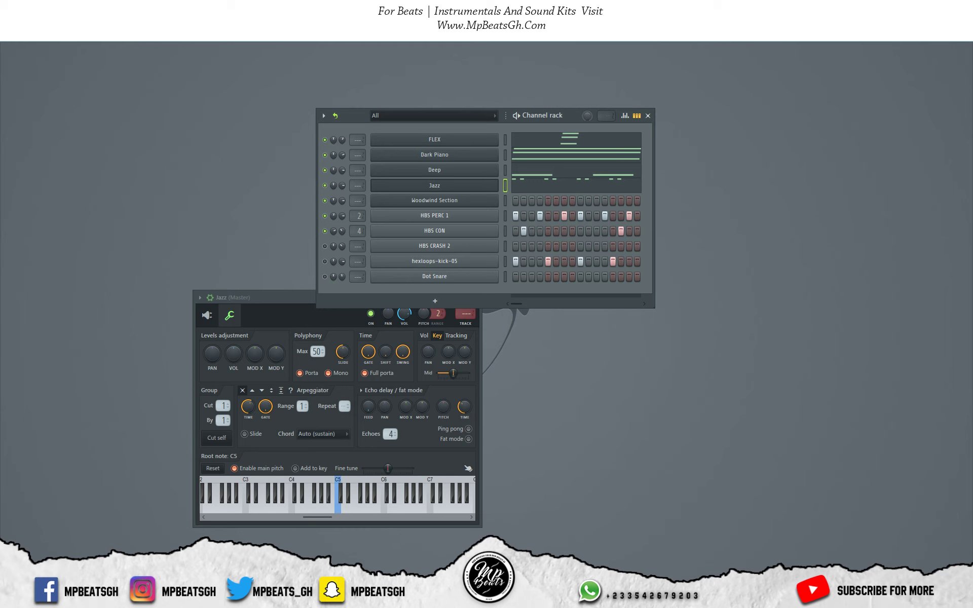
pyautogui.rightClick(496, 200)
pyautogui.click(520, 200)
pyautogui.press('space')
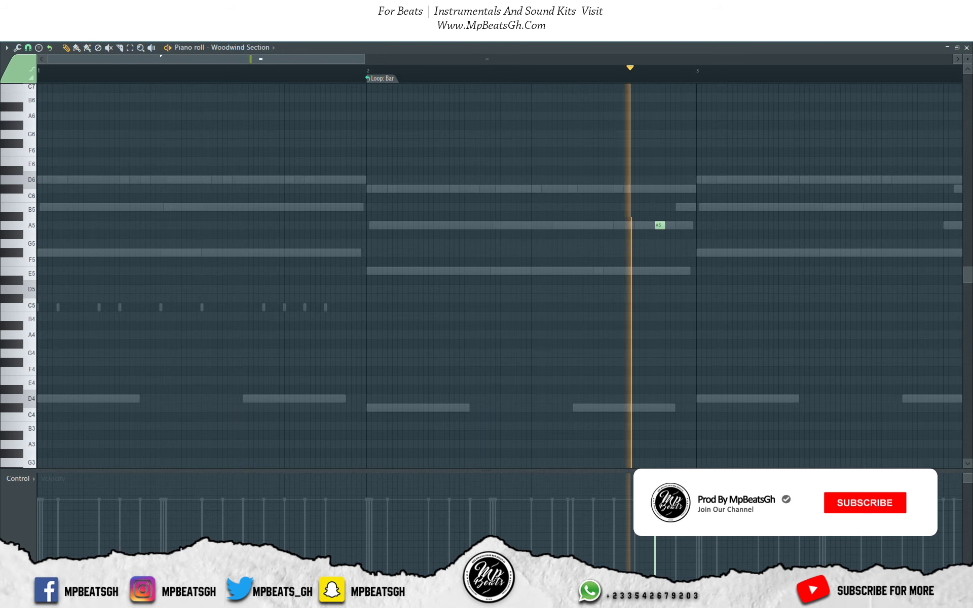
# Step: Try a Woodwind phrase of two half-step A5 notes followed by a B5 in beat 4 of bar 2, and audition it
pyautogui.press('space')
pyautogui.click(617, 224)
pyautogui.click(637, 225)
pyautogui.click(658, 207)
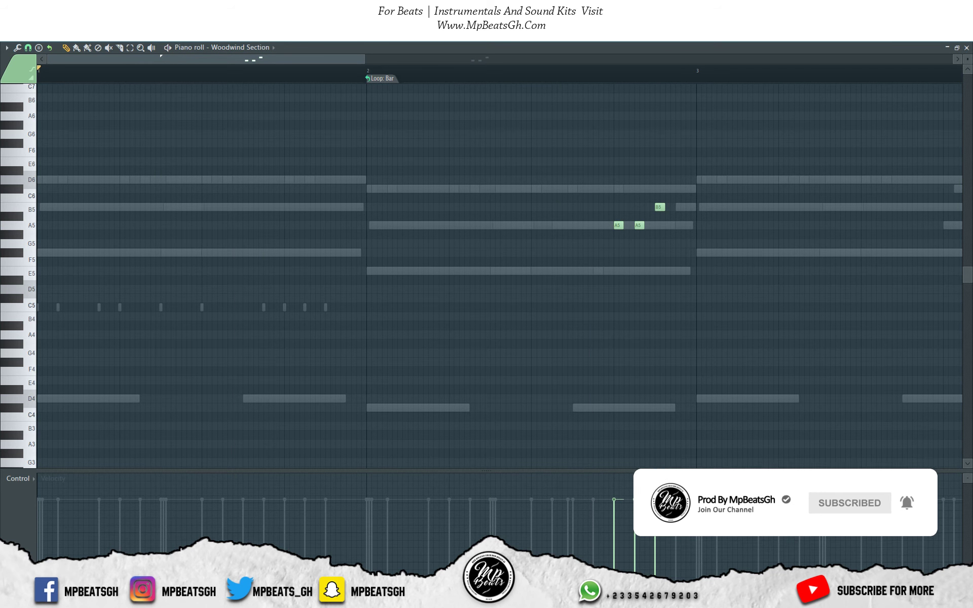
pyautogui.press('space')
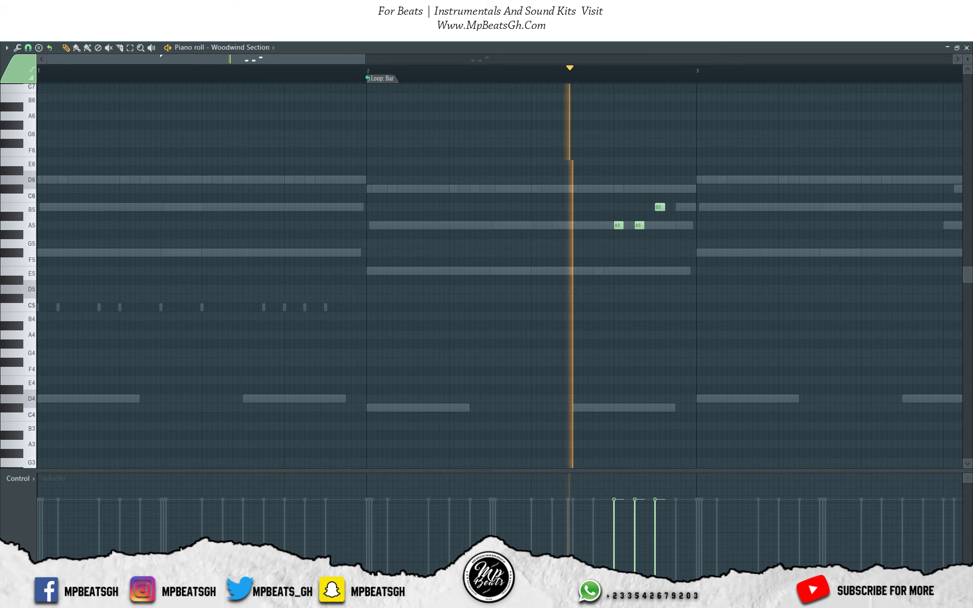
pyautogui.press('space')
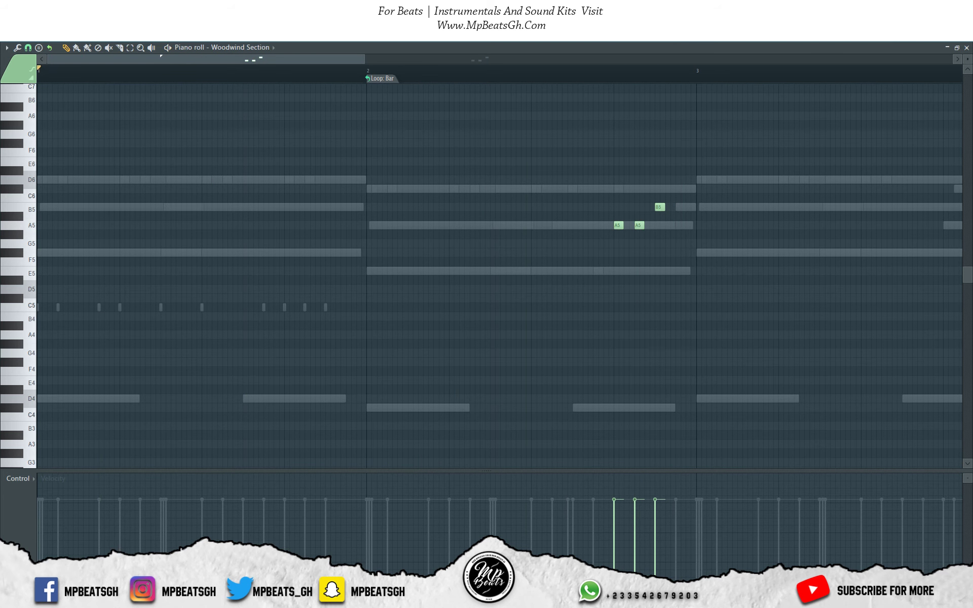
pyautogui.press('m')
pyautogui.press('space')
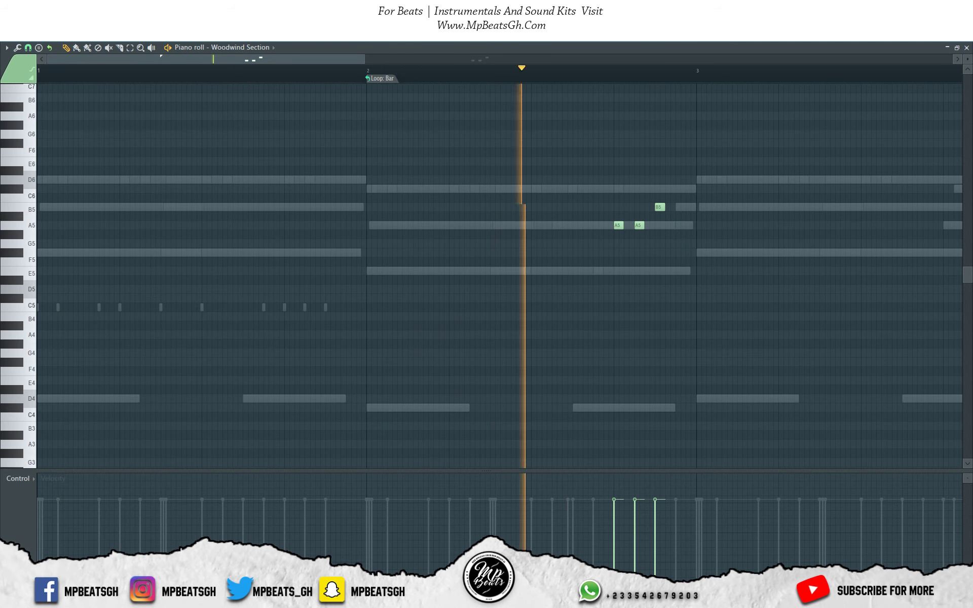
pyautogui.press('space')
# Step: Place half-step A5 notes in beat 3 of bar 2 and replace the short beat 4 notes with one B5 filling the beat
pyautogui.click(555, 225)
pyautogui.moveTo(576, 206); pyautogui.dragTo(618, 206)
pyautogui.rightClick(617, 225)
pyautogui.rightClick(638, 225)
pyautogui.press('space')
pyautogui.rightClick(659, 207)
pyautogui.moveTo(622, 207); pyautogui.dragTo(695, 207)
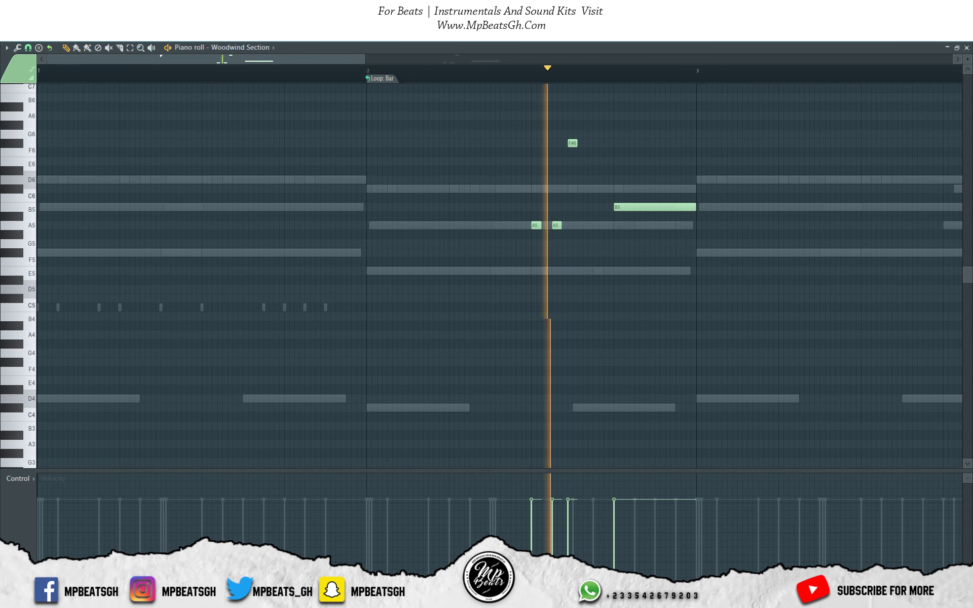
# Step: Move the short F#6 note down to A5 as the third evenly spaced note of beat 3 in bar 2, and play it
pyautogui.press('space')
pyautogui.moveTo(572, 143); pyautogui.dragTo(577, 225)
pyautogui.press('space')
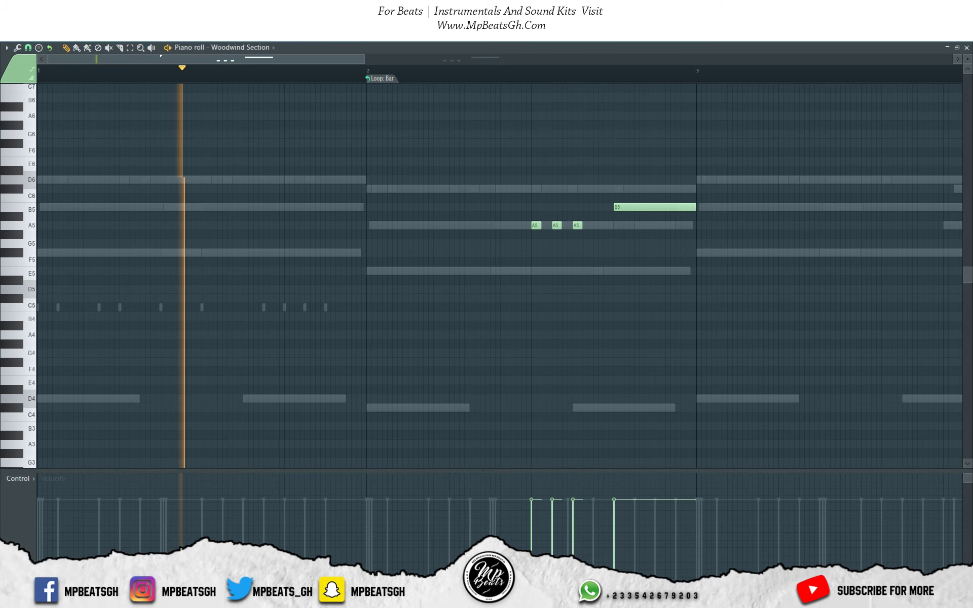
# Step: Add a short C#6 note as the fourth evenly spaced note of beat 3 in bar 2, and audition it
pyautogui.press('space')
pyautogui.click(598, 225)
pyautogui.press('space')
pyautogui.press('space')
pyautogui.moveTo(598, 225); pyautogui.dragTo(598, 188)
pyautogui.press('space')
pyautogui.press('space')
# Step: Replace the long B5 in beat 4 of bar 2 with a half-beat F#6 followed by a half-beat C#6, and play the phrase
pyautogui.moveTo(654, 207); pyautogui.dragTo(654, 143)
pyautogui.click(658, 188)
pyautogui.press('space')
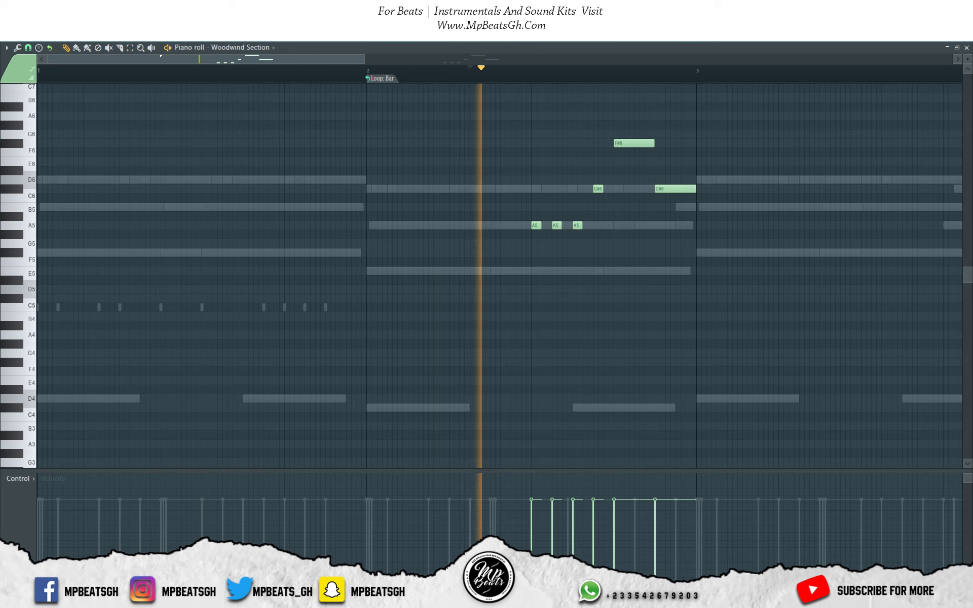
pyautogui.press('space')
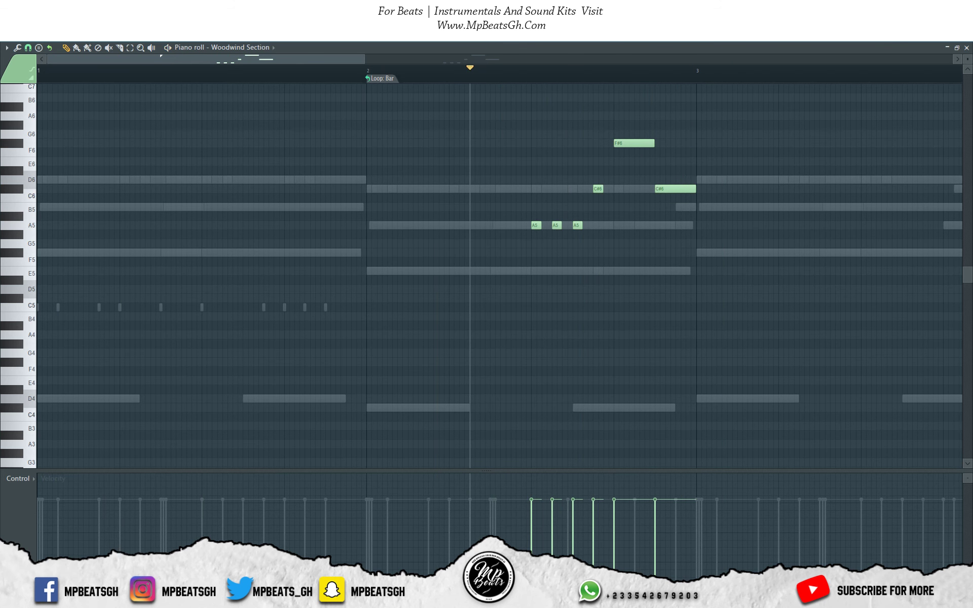
# Step: Add a very short A5 at the start of beat 4, adjust the F#6, and extend the short C#6 up to beat 4
pyautogui.click(617, 225)
pyautogui.moveTo(653, 225); pyautogui.dragTo(617, 225)
pyautogui.moveTo(631, 143); pyautogui.dragTo(647, 144)
pyautogui.moveTo(602, 189); pyautogui.dragTo(613, 188)
pyautogui.press('space')
pyautogui.press('space')
pyautogui.press('space')
# Step: Route the Woodwind Section channel to mixer track 6 and solo that channel
pyautogui.press('F6')
pyautogui.press('space')
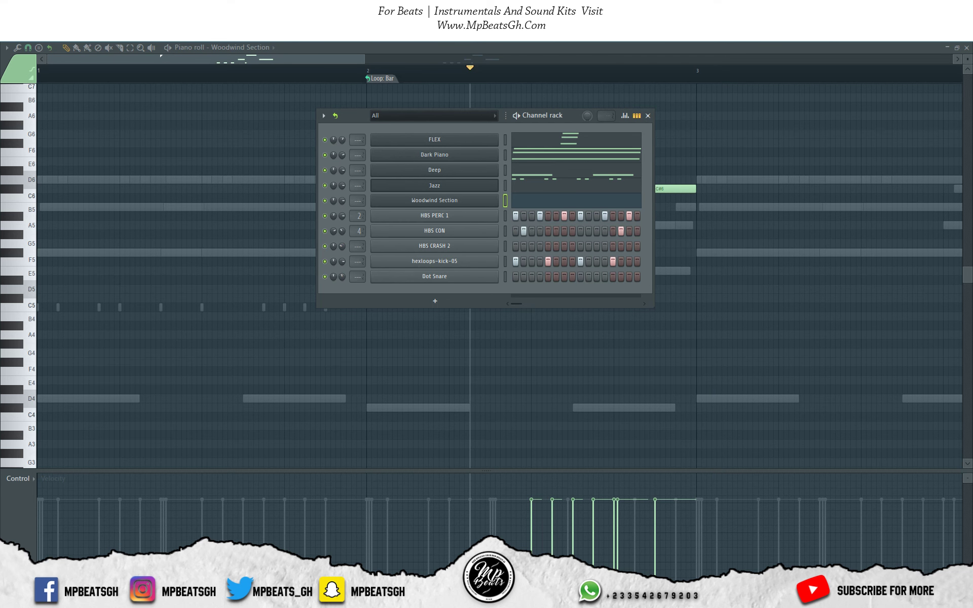
pyautogui.press('F9')
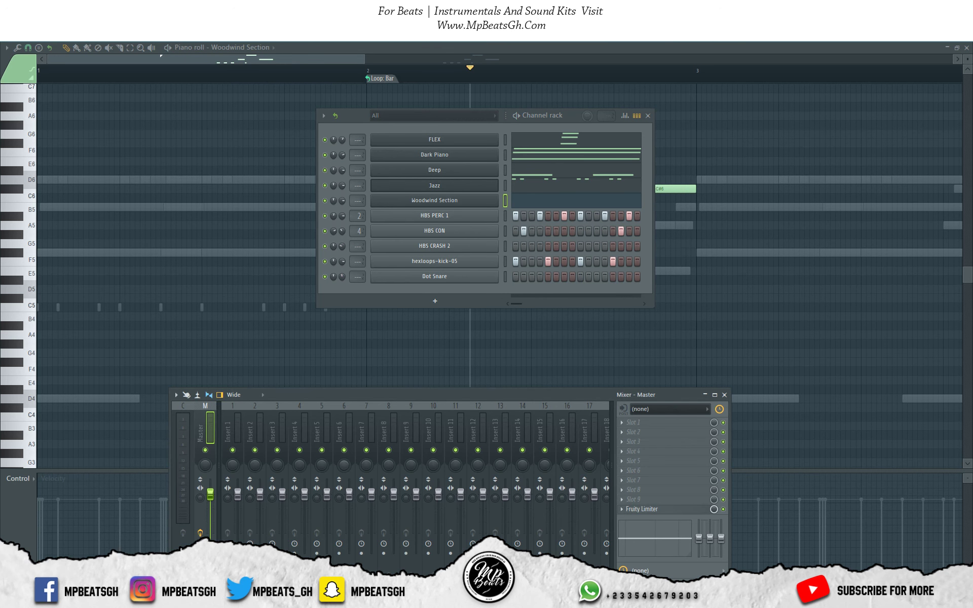
pyautogui.click(353, 455)
pyautogui.rightClick(353, 455)
pyautogui.moveTo(390, 434)
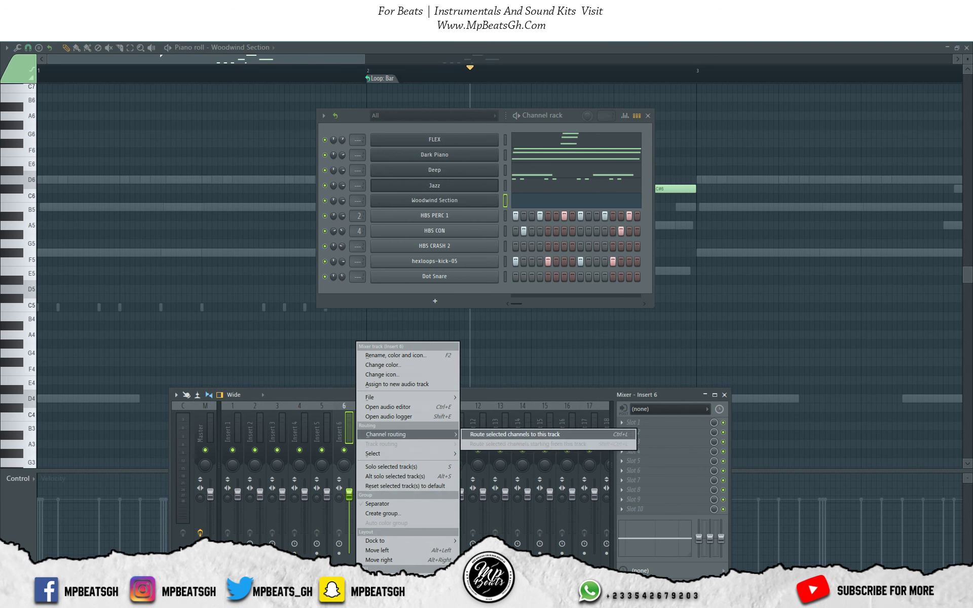
pyautogui.click(515, 434)
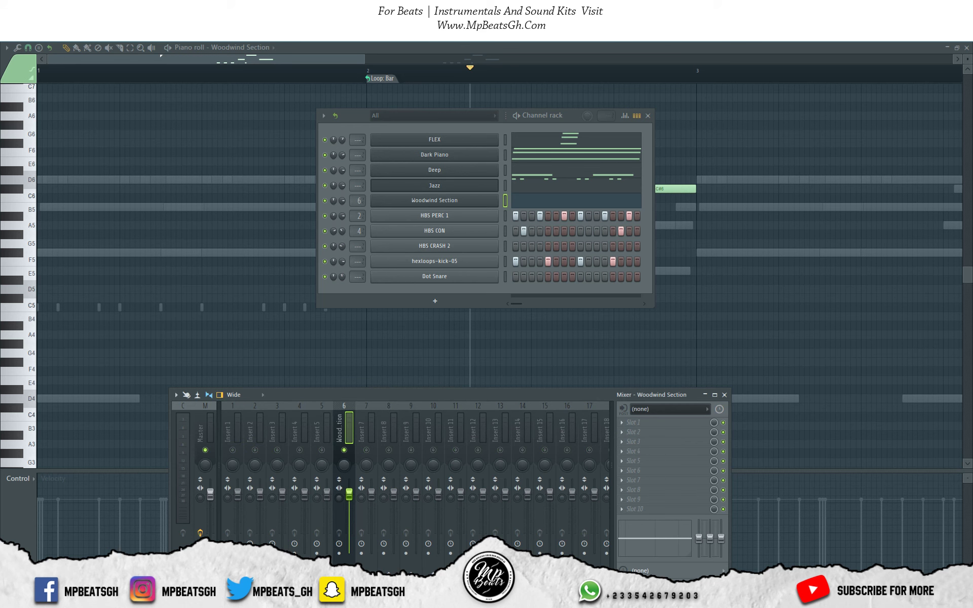
pyautogui.rightClick(325, 200)
pyautogui.click(336, 205)
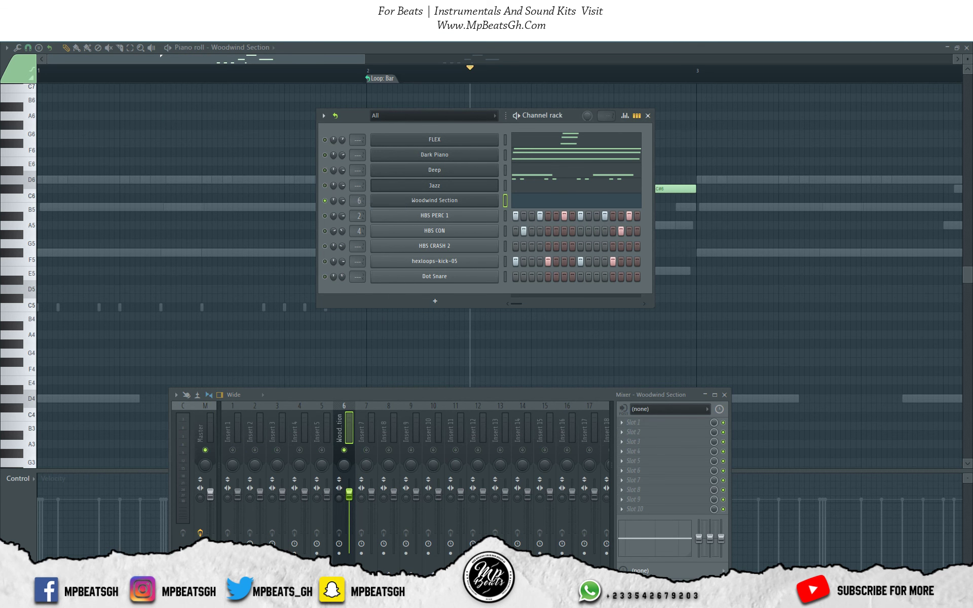
# Step: Load Patcher with the Humanizer preset in slot 1 of the Woodwind Section mixer track and raise Pitch Variation to about halfway
pyautogui.click(621, 422)
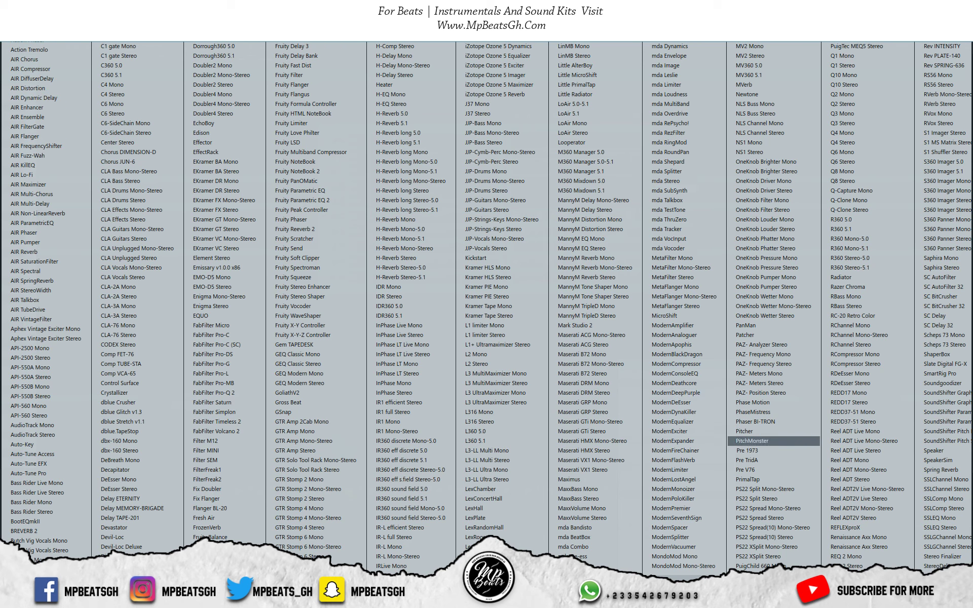
pyautogui.click(744, 334)
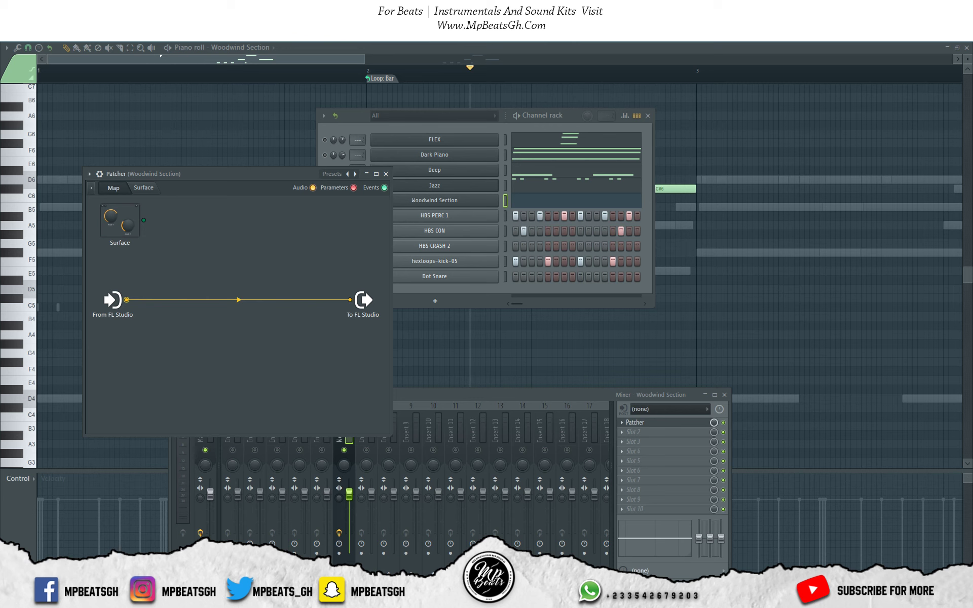
pyautogui.click(355, 174)
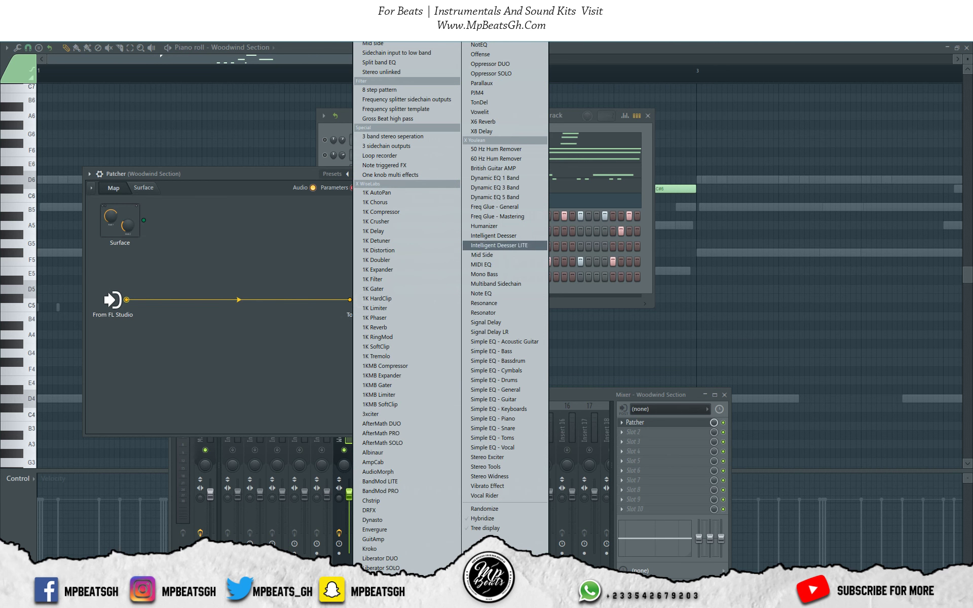
pyautogui.click(485, 226)
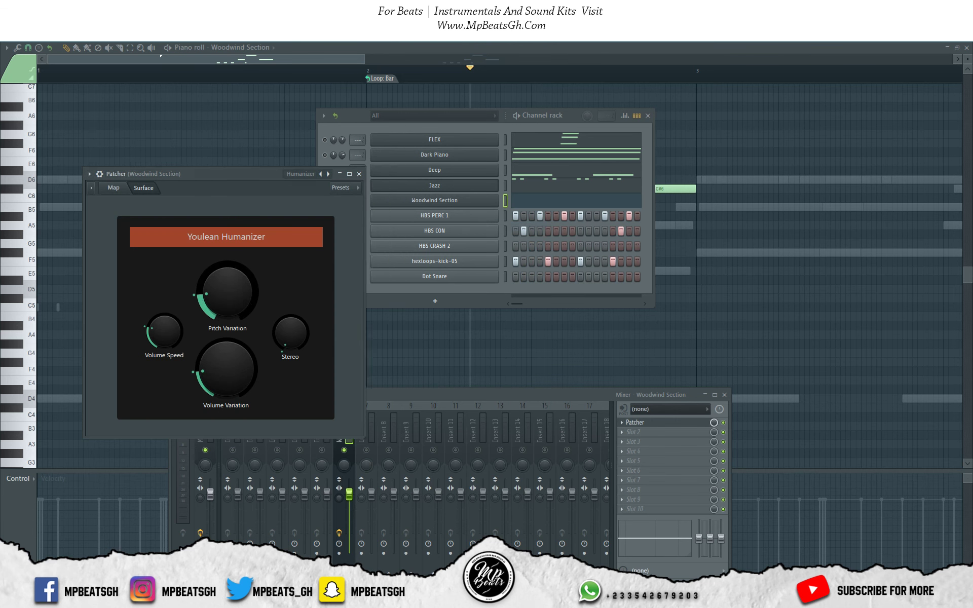
pyautogui.moveTo(227, 292); pyautogui.dragTo(228, 274)
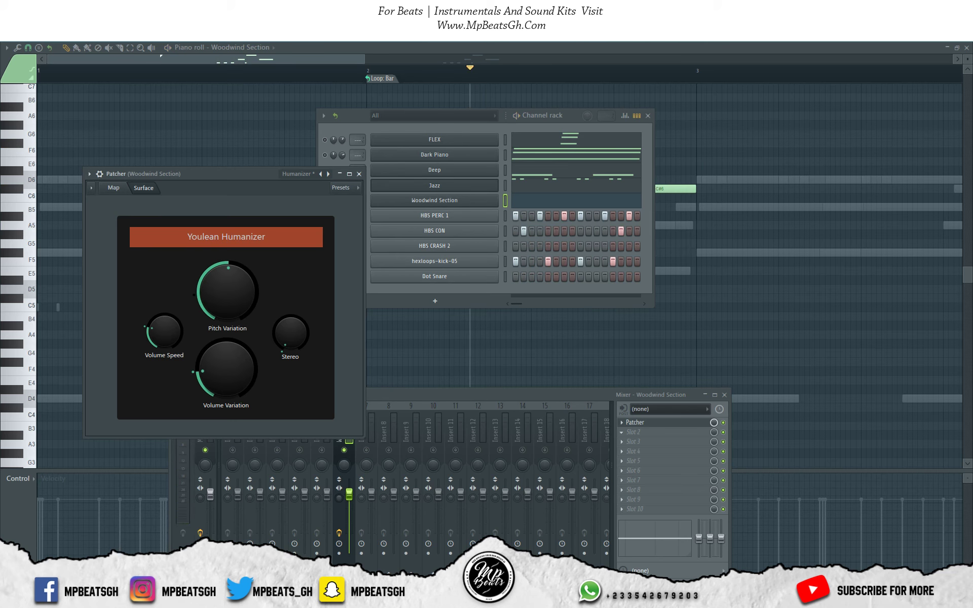
# Step: Open the effect plugin list for slot 2 of the Woodwind Section mixer track
pyautogui.click(621, 432)
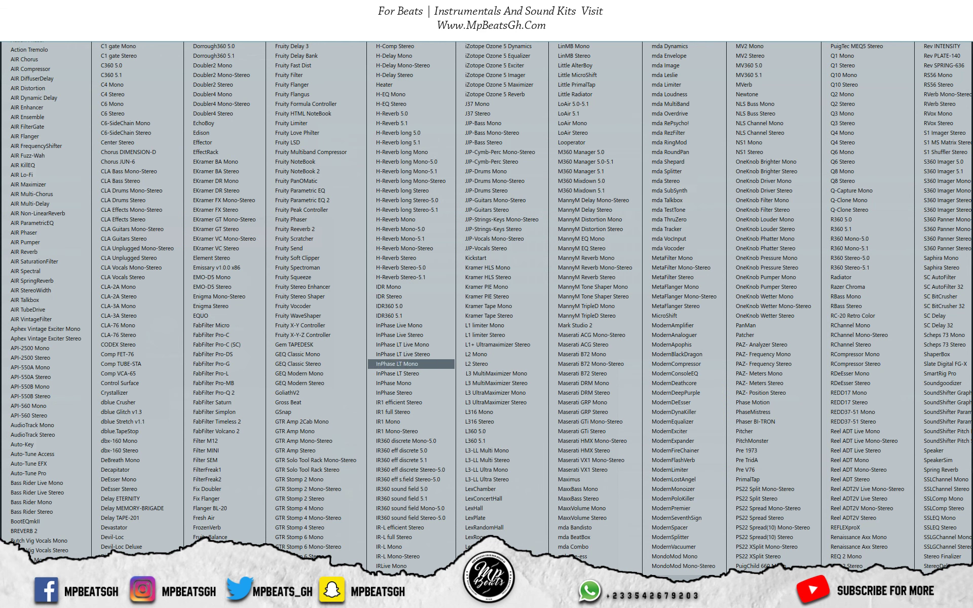